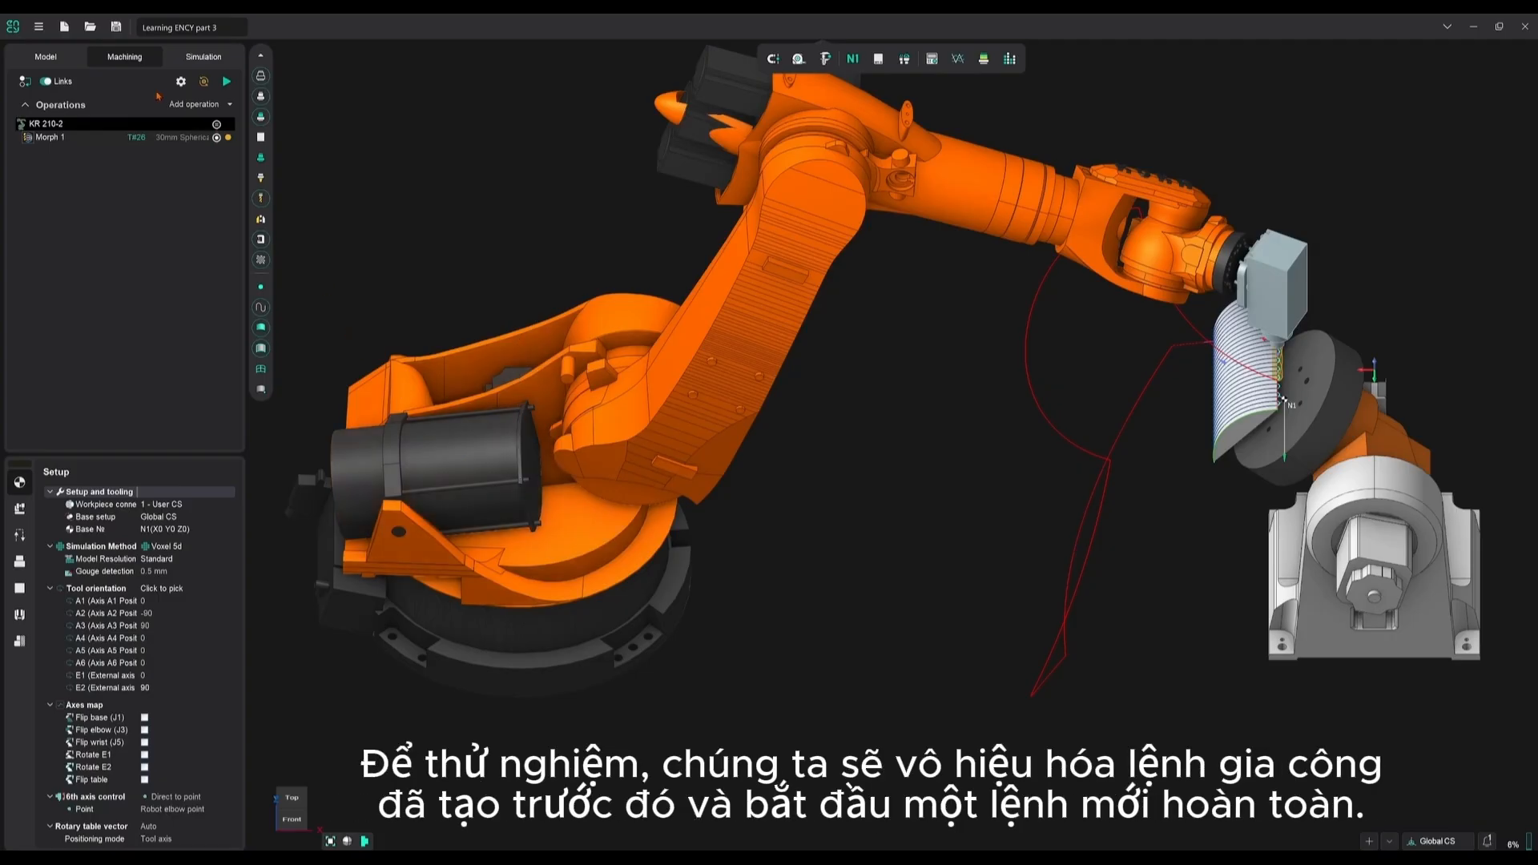
Disable the existing Morph 1 operation and add a new Morph operation for the KR 210-2 robot
right_click(225, 139)
left_click(227, 142)
left_click(230, 104)
mouse_move(217, 191)
left_click(284, 191)
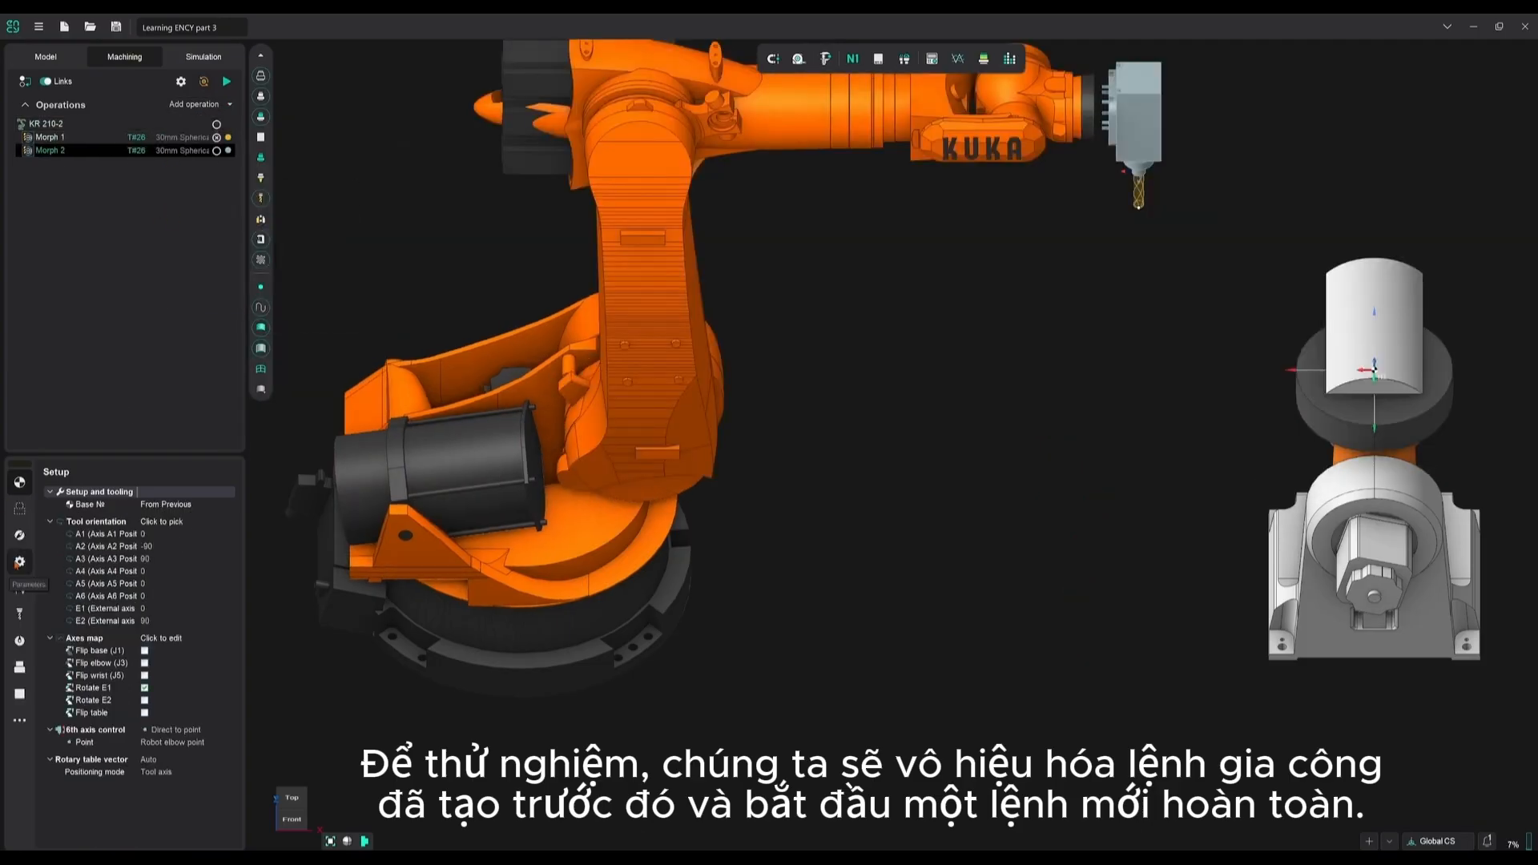
Set the new Morph operation's strategy step to 60 % of the tool diameter
left_click(19, 561)
left_click(19, 535)
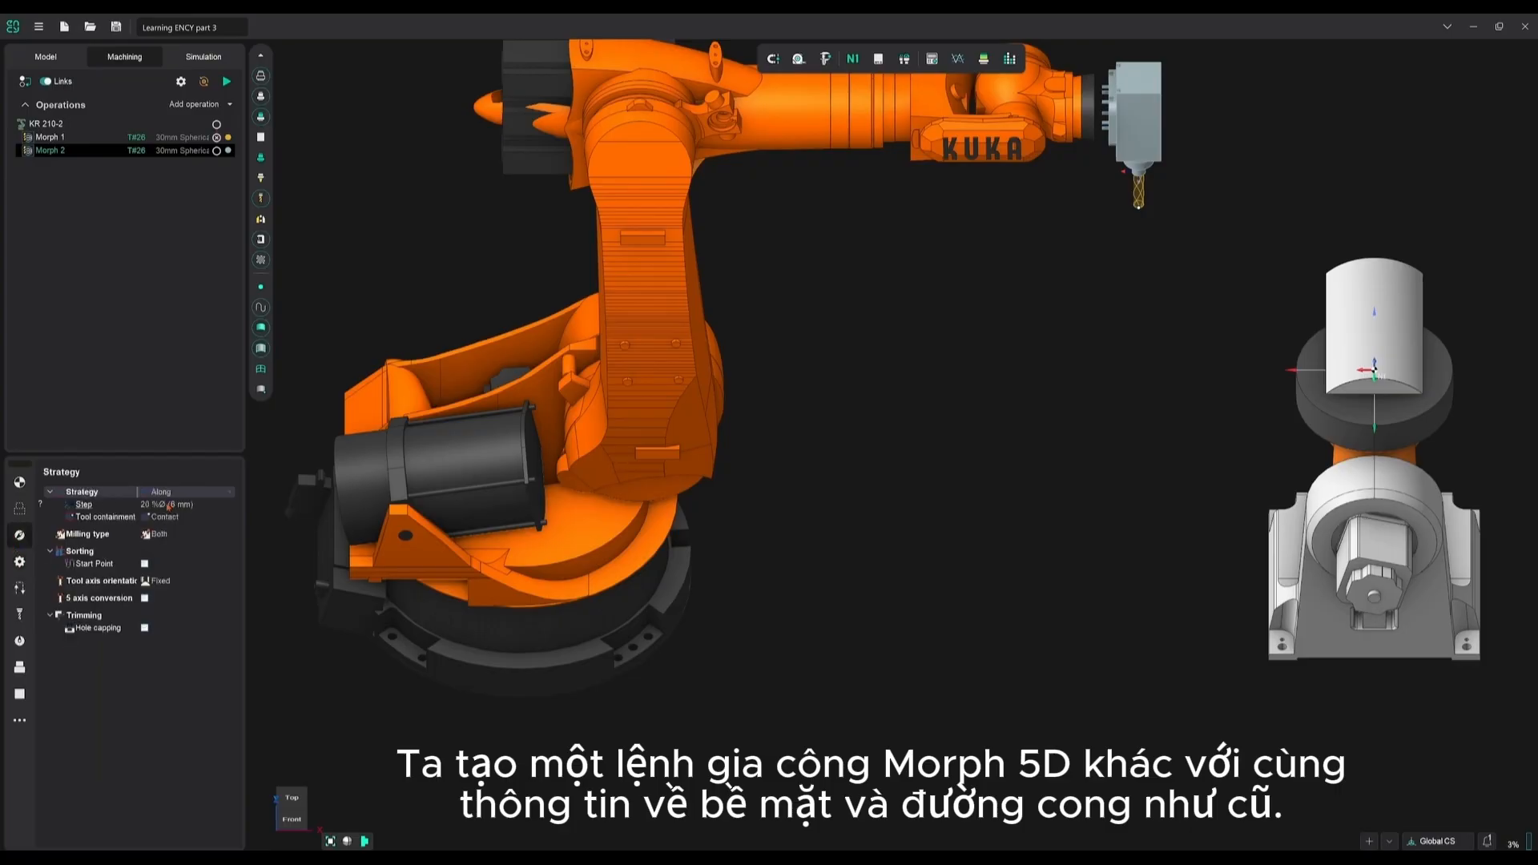
type("60")
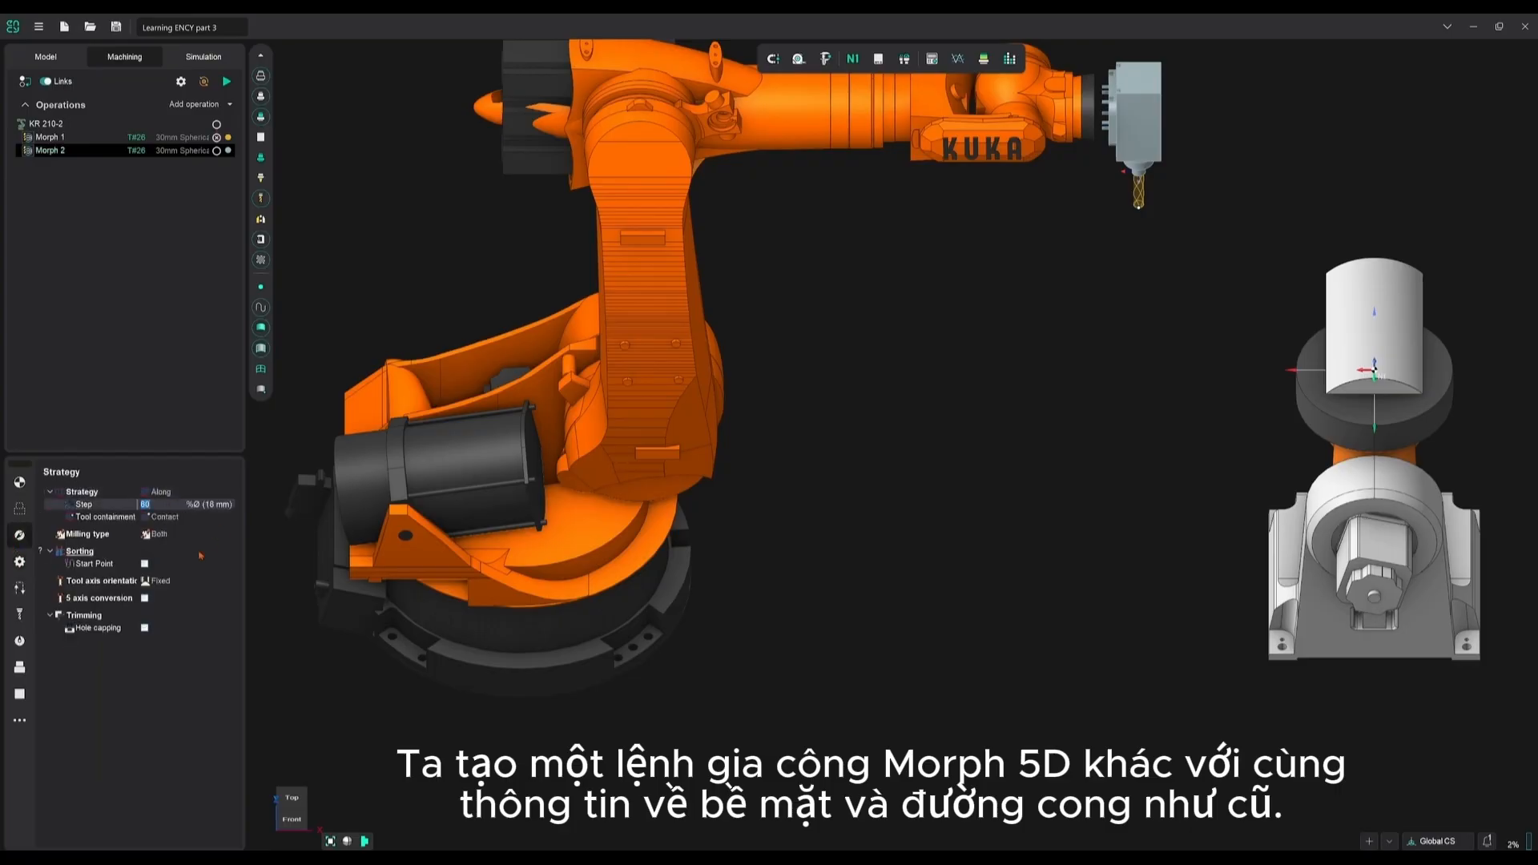
Assign the part's large curved face as the machining surface in the Morph 2 job assignment
left_click(19, 507)
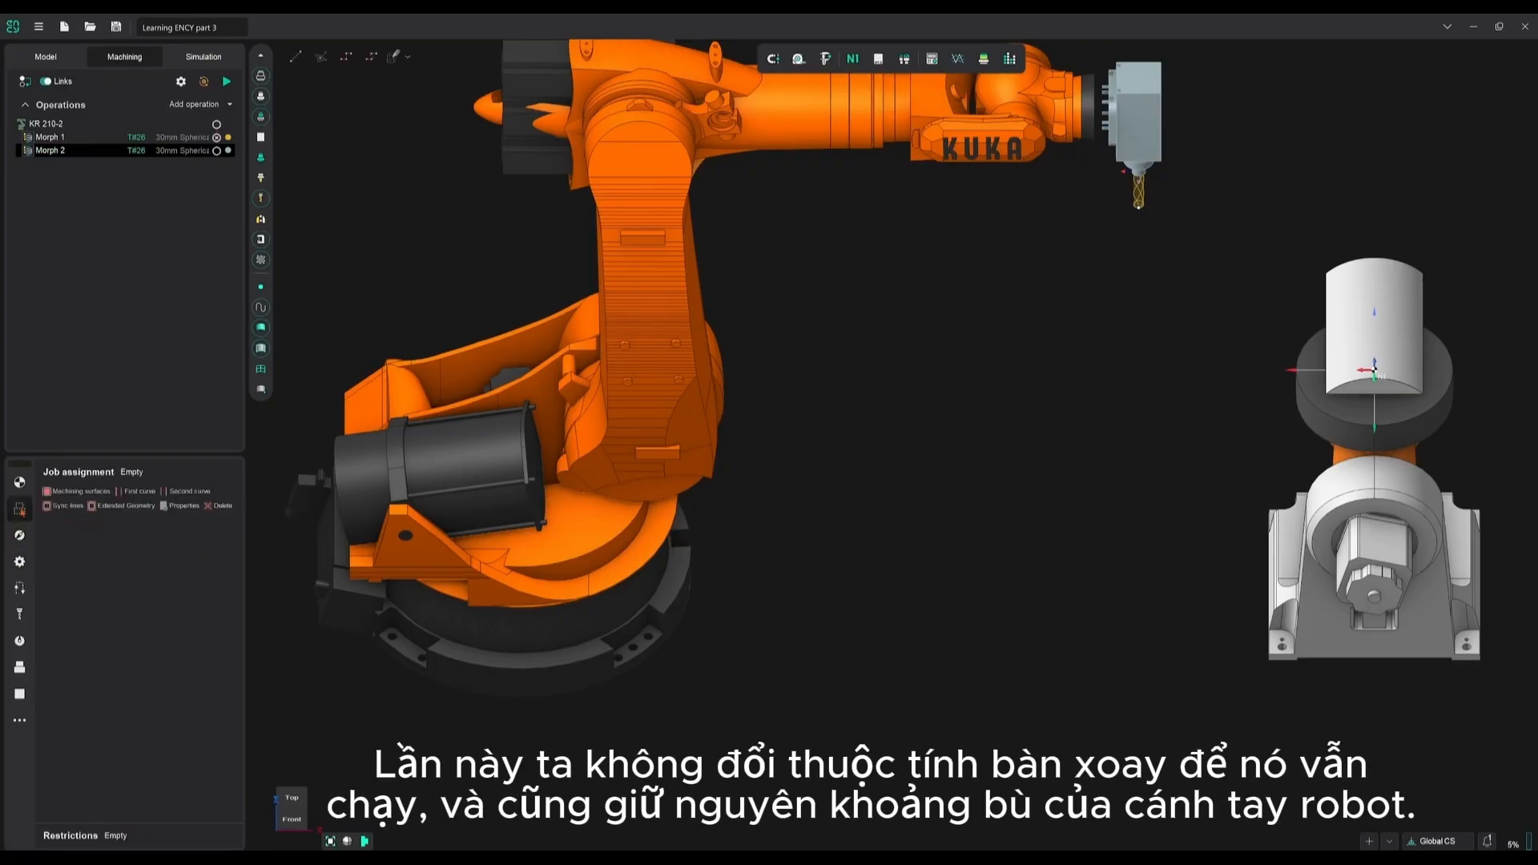
left_click(60, 492)
left_click(1361, 328)
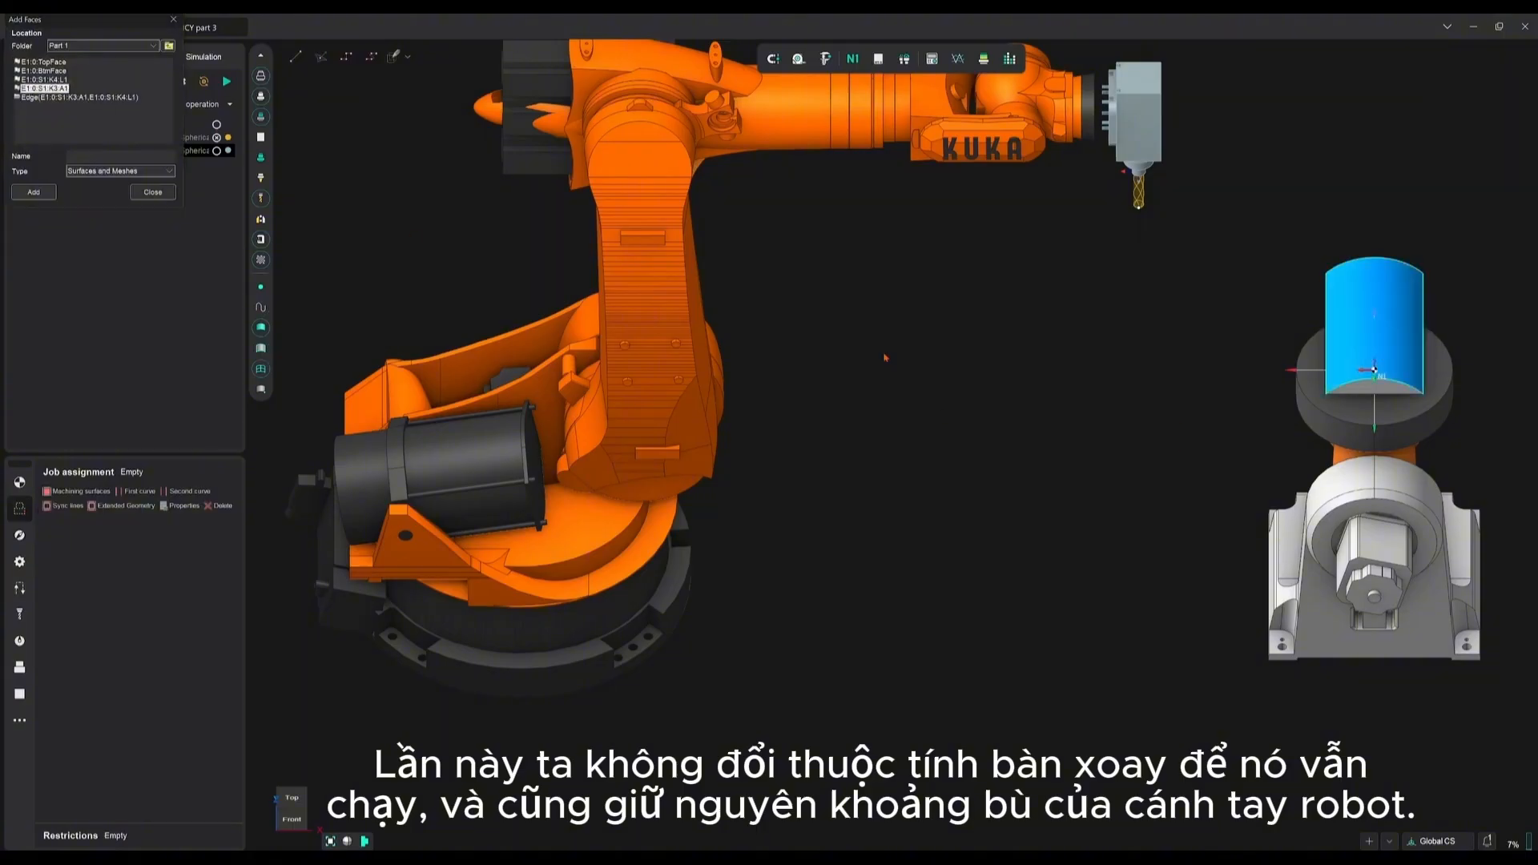
left_click(33, 192)
Assign the curved face's opposite arc edges as the first and second curves and calculate the Morph 2 toolpath
left_click(141, 492)
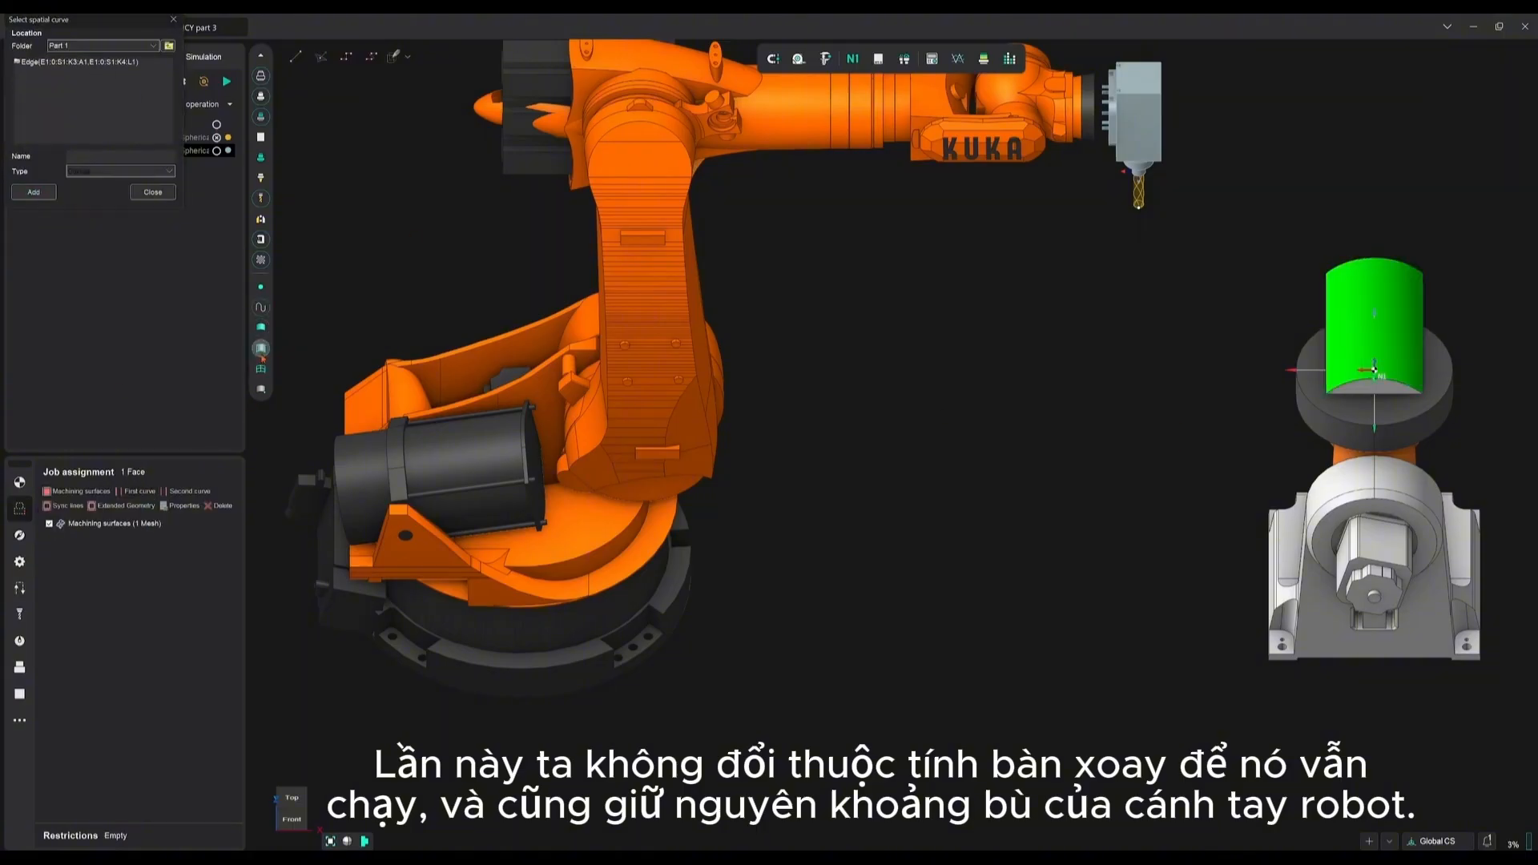
left_click(34, 192)
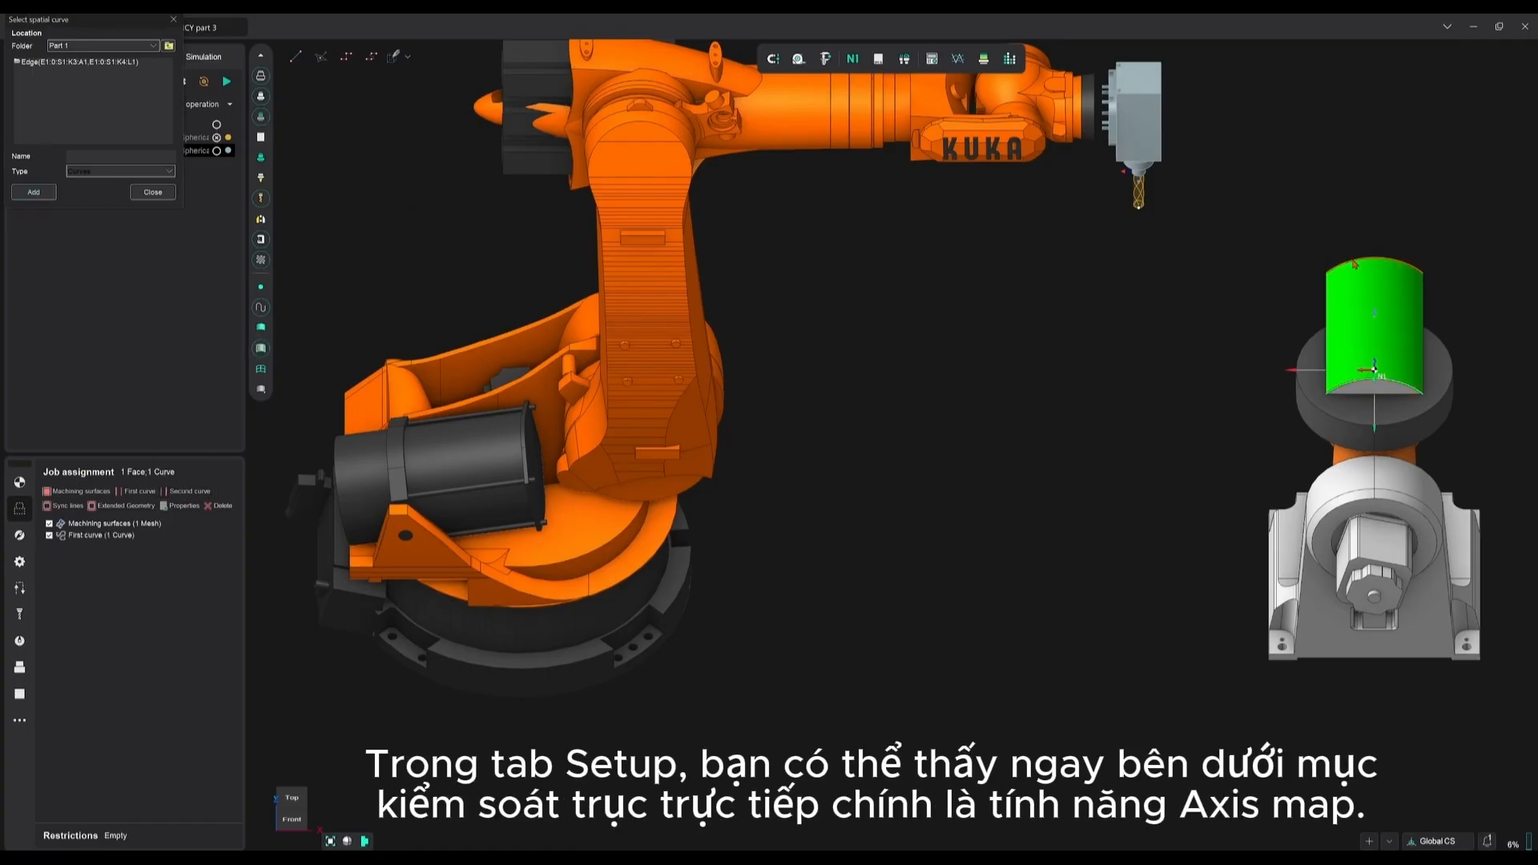
left_click(39, 192)
left_click(152, 192)
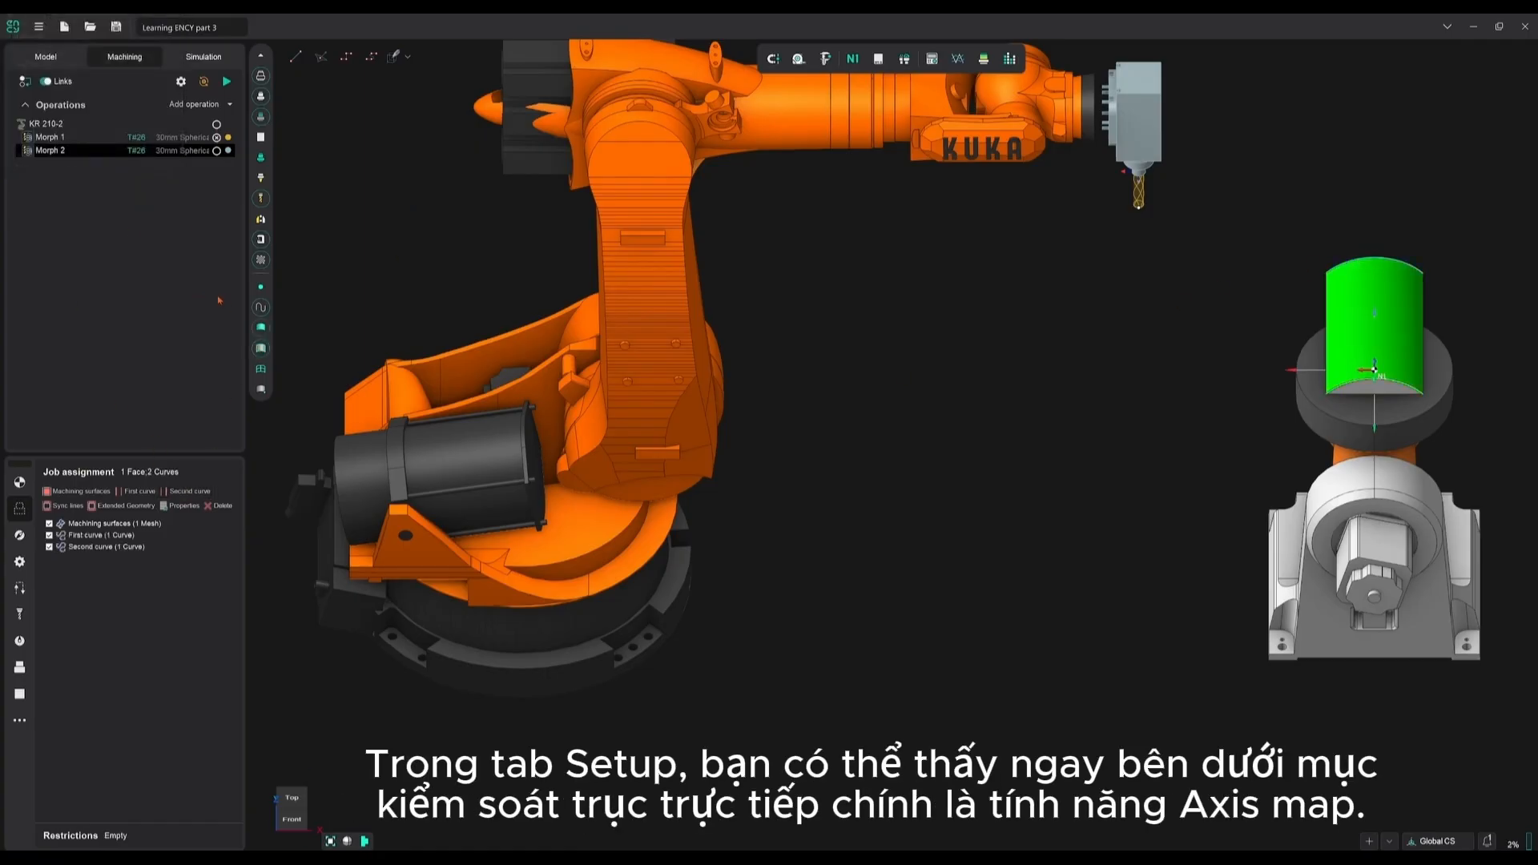
left_click(227, 81)
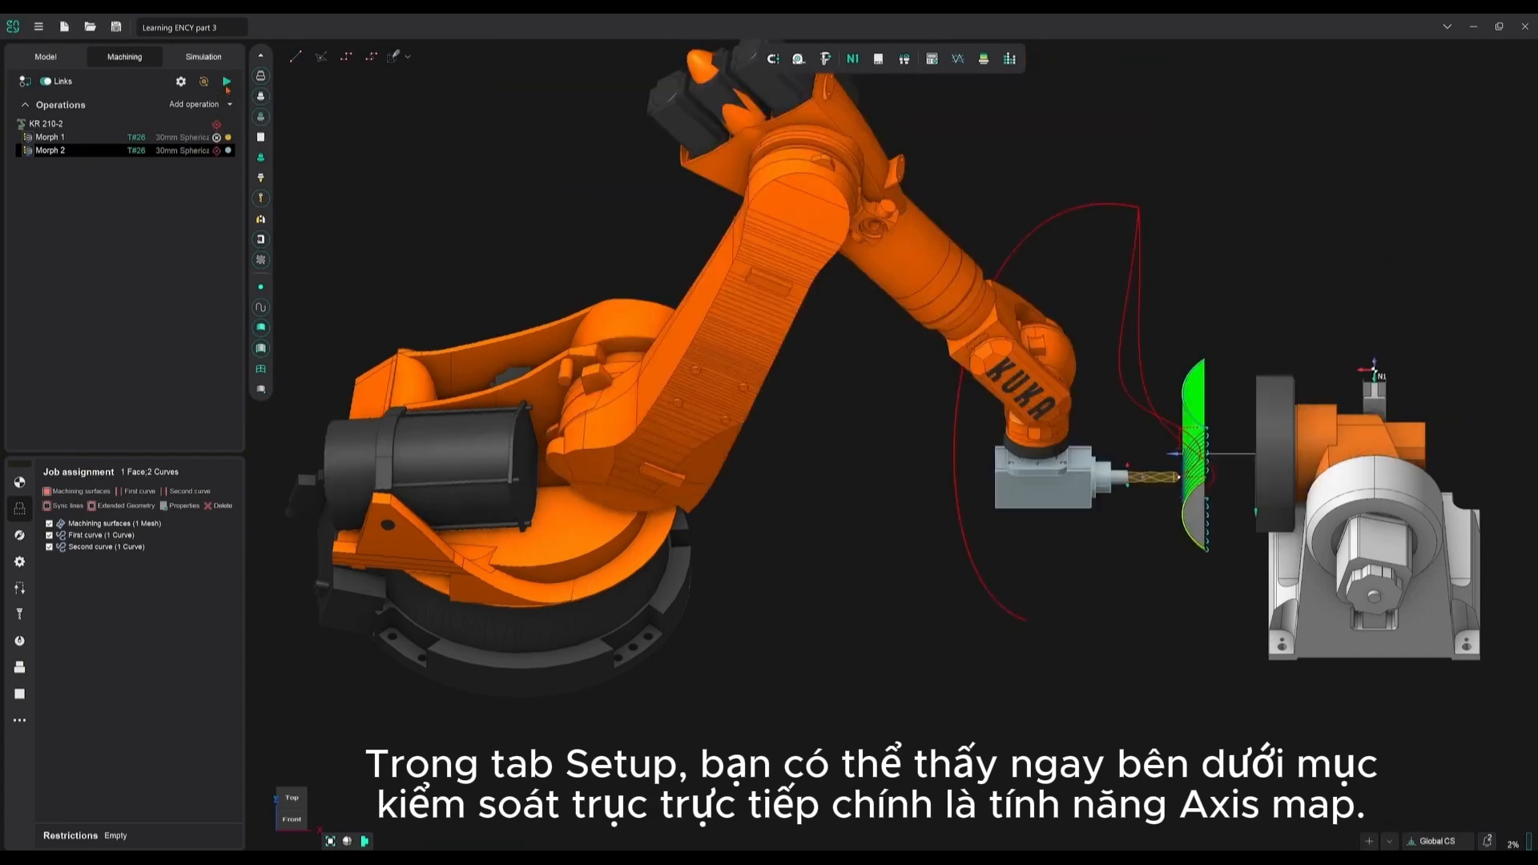
Open the axes map of Morph 2 for editing and build the collision map for axis E1
left_click(19, 483)
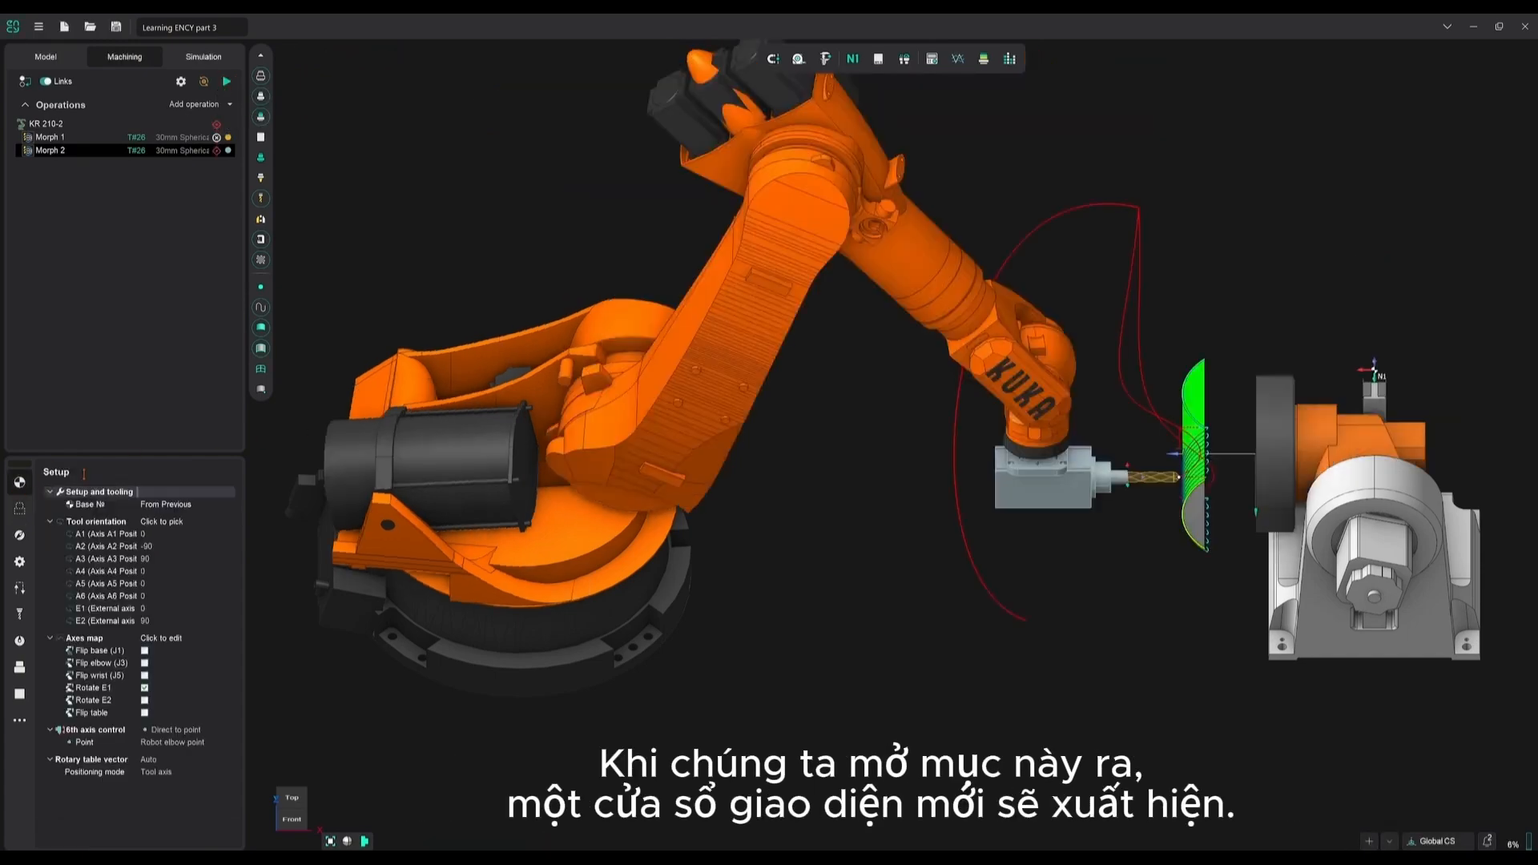
left_click(192, 641)
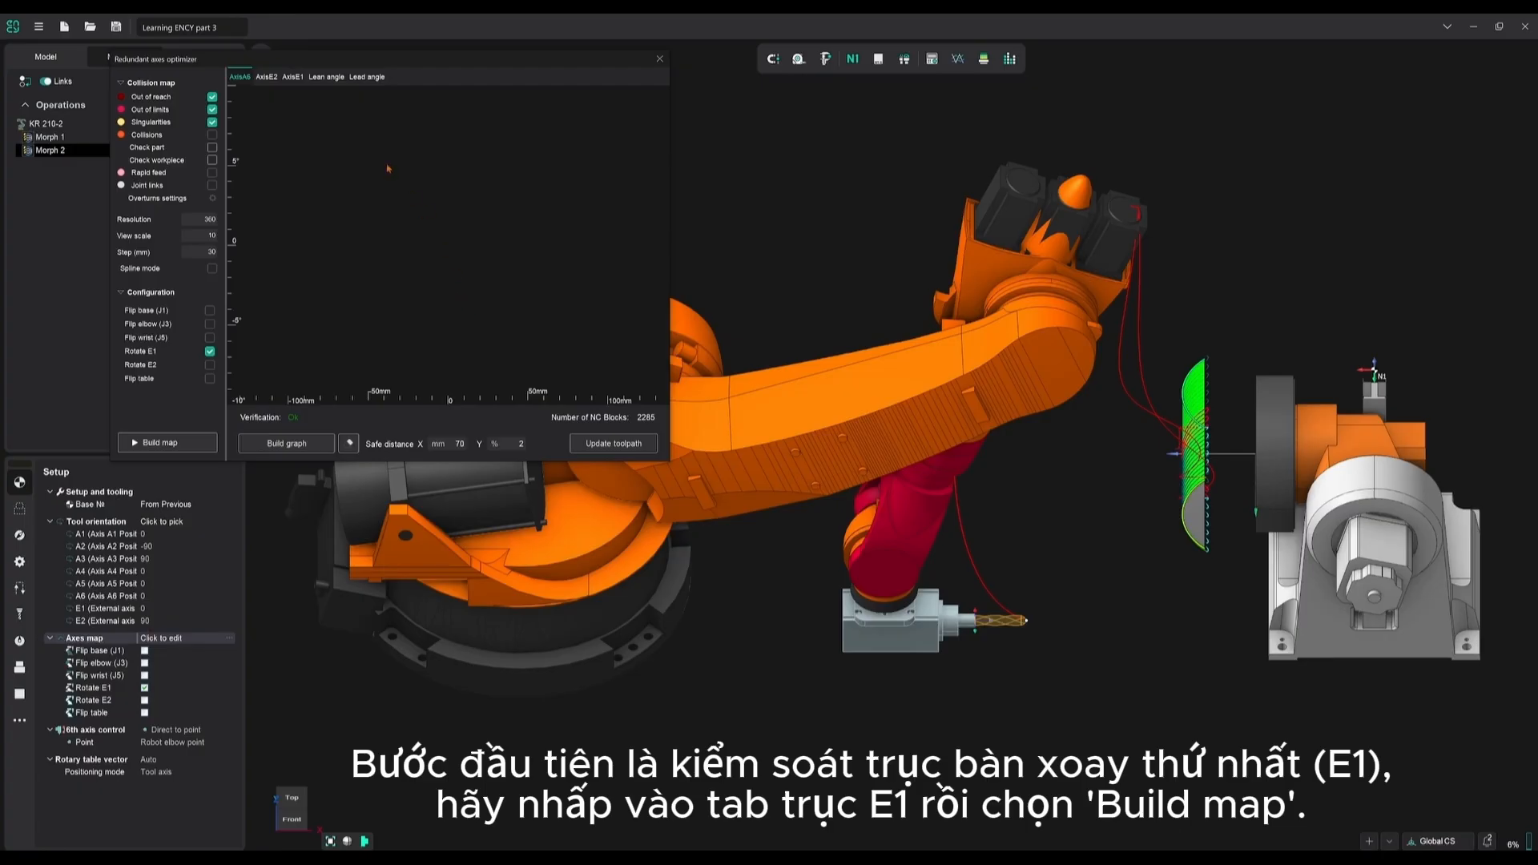
left_click(293, 82)
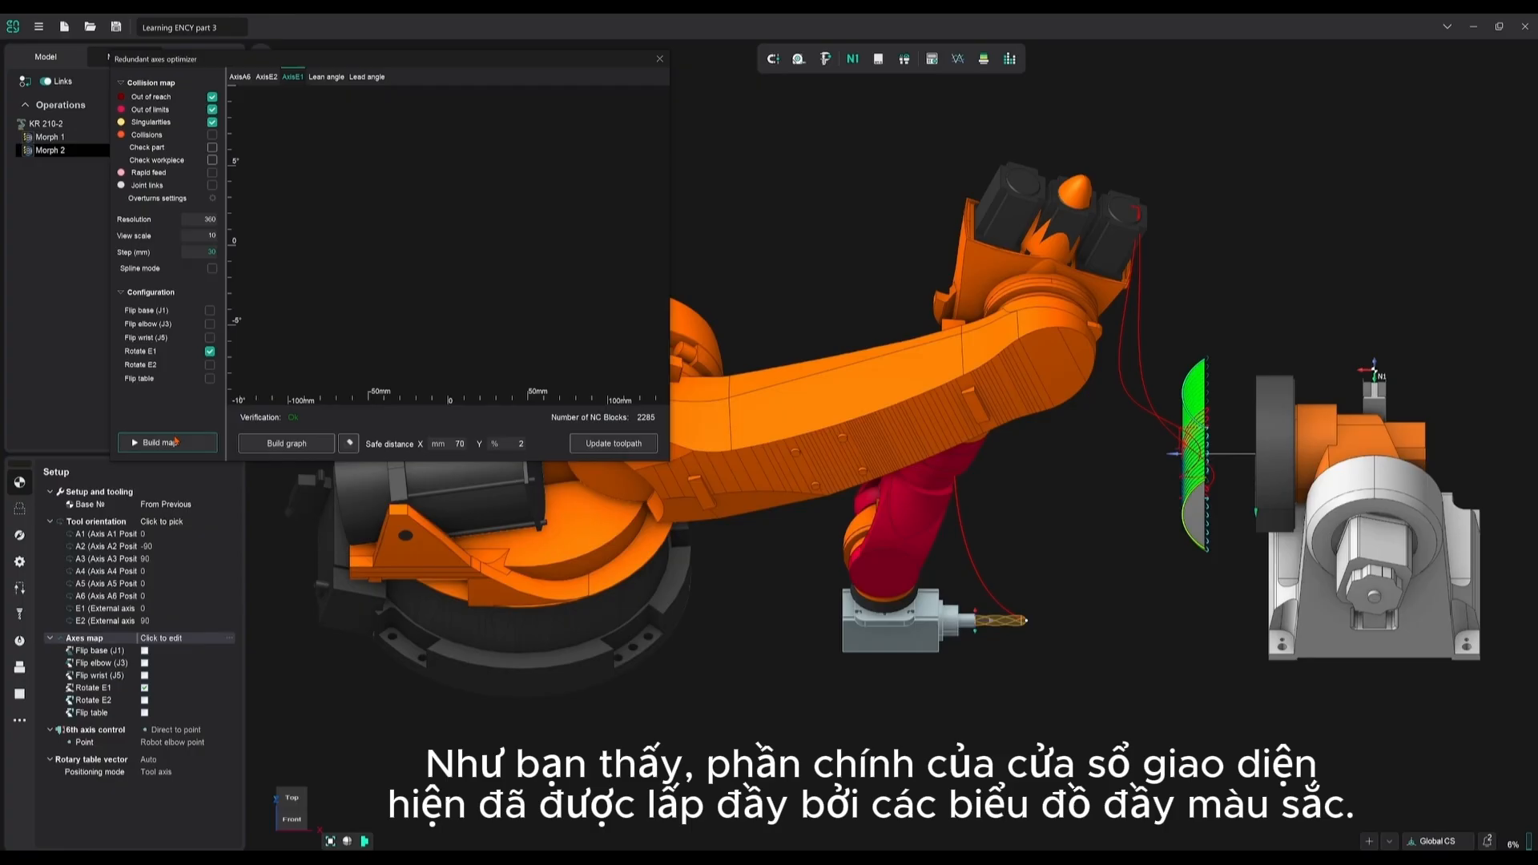
left_click(170, 442)
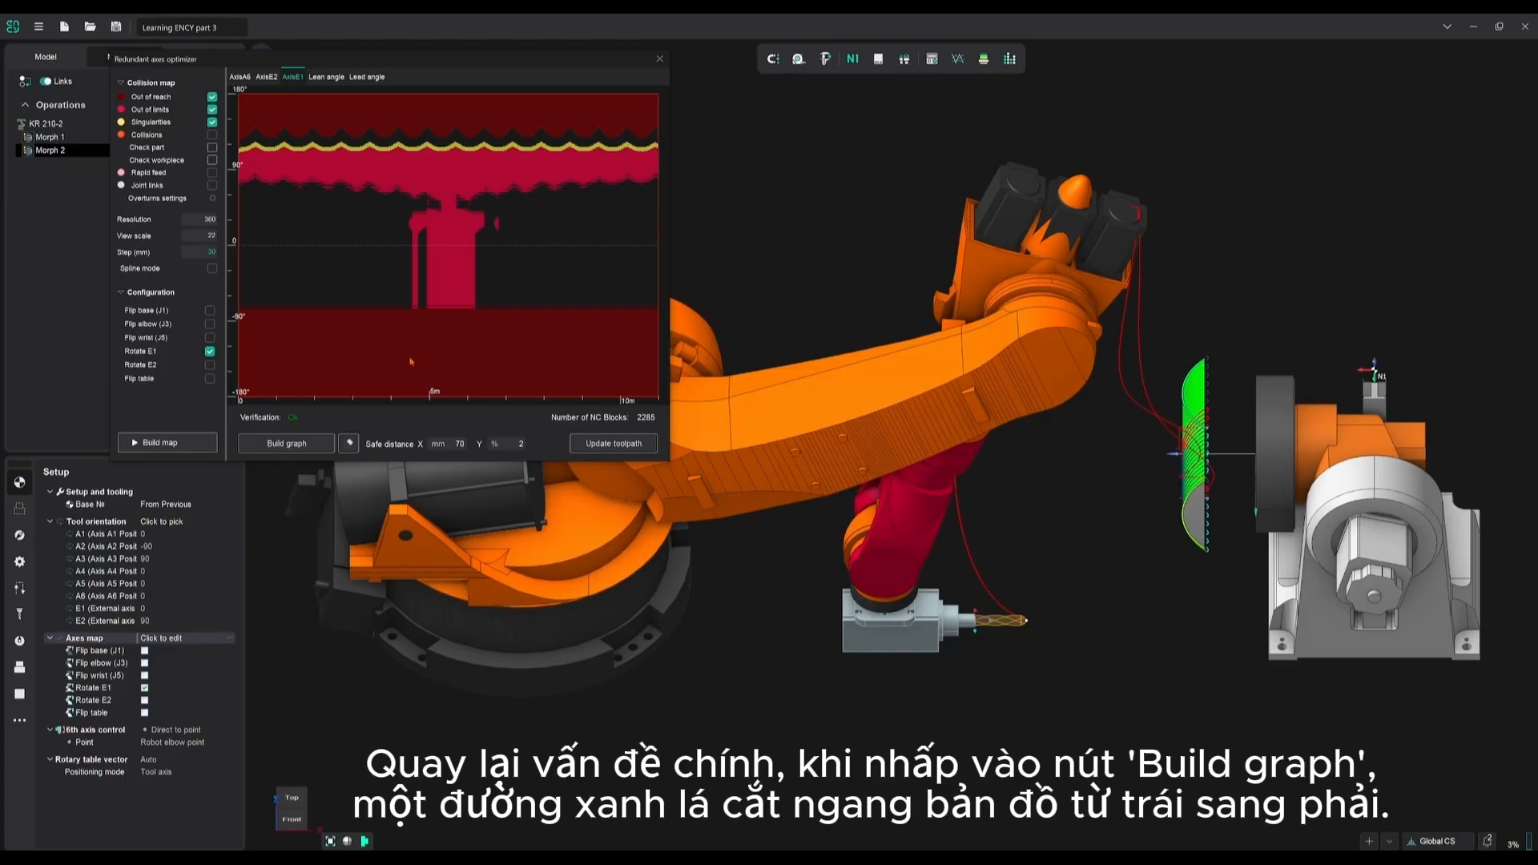
Build the E1 rotation graph, preview the robot's motion along it and update the toolpath
left_click(282, 442)
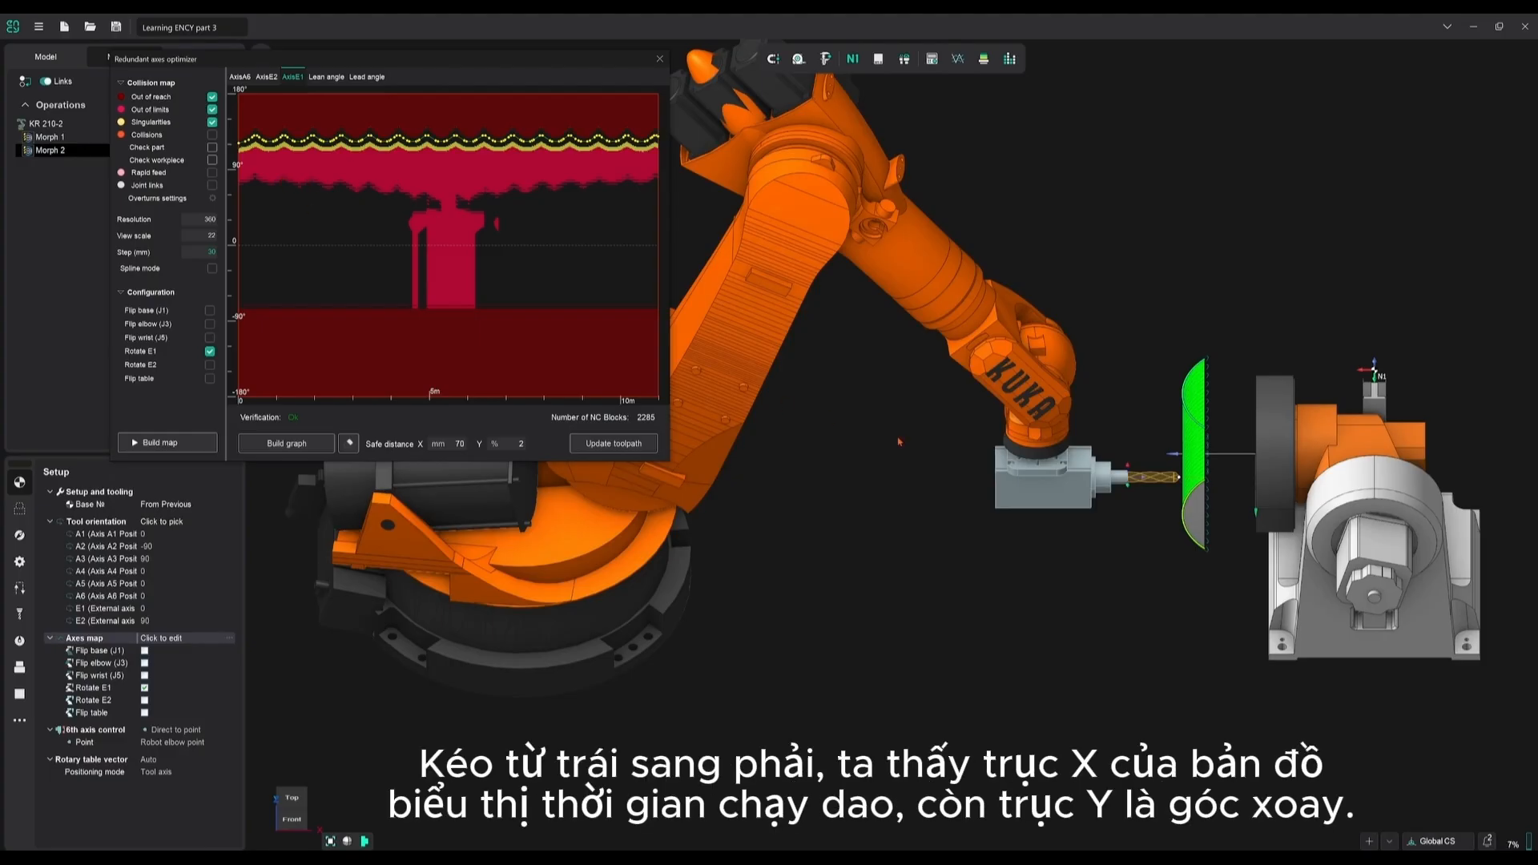
left_click_drag(239, 165, 350, 165)
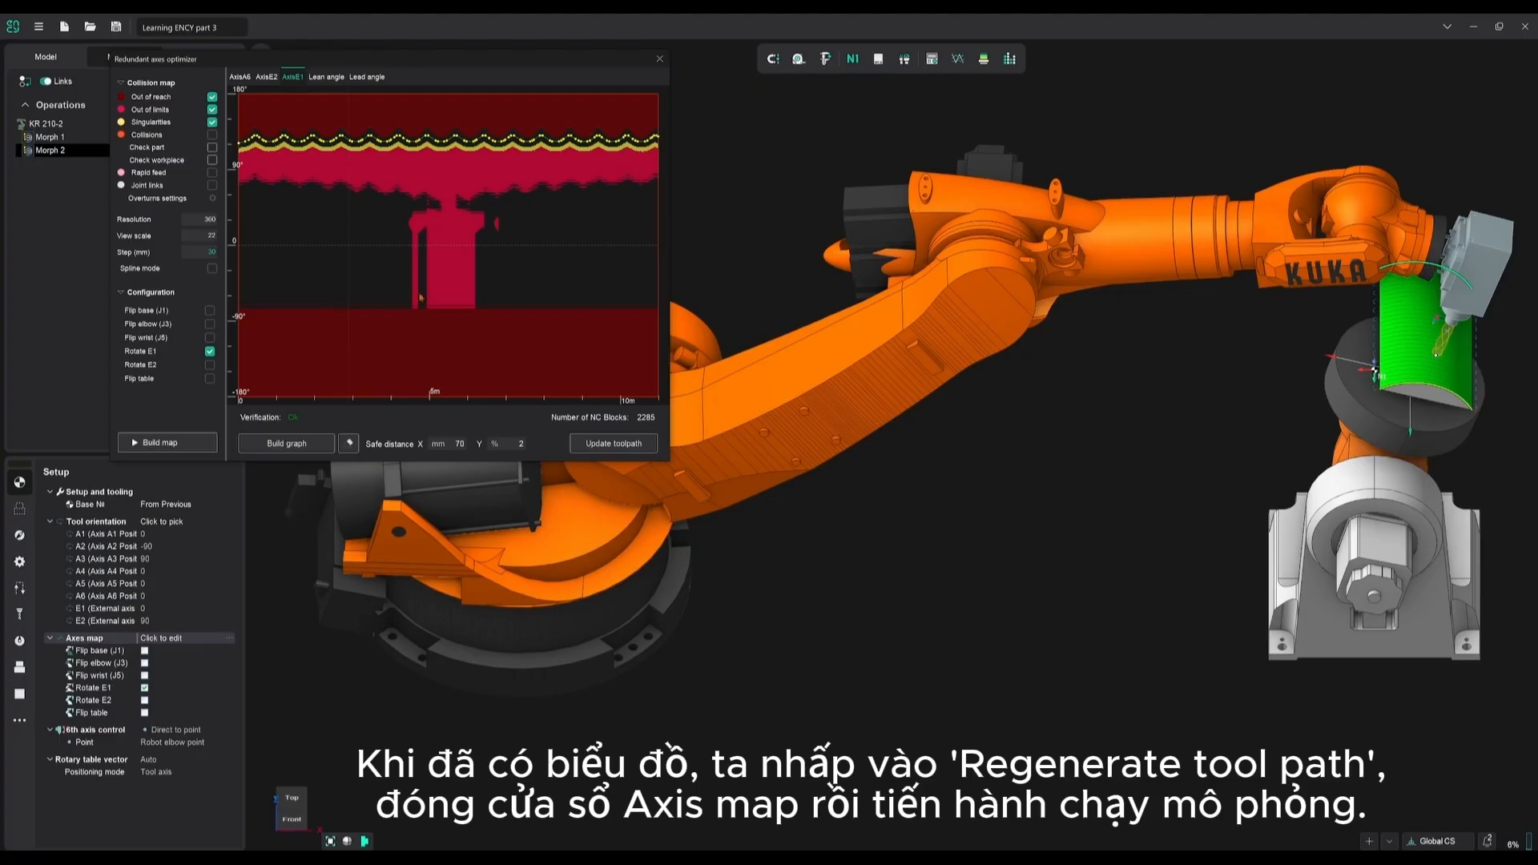
left_click(603, 444)
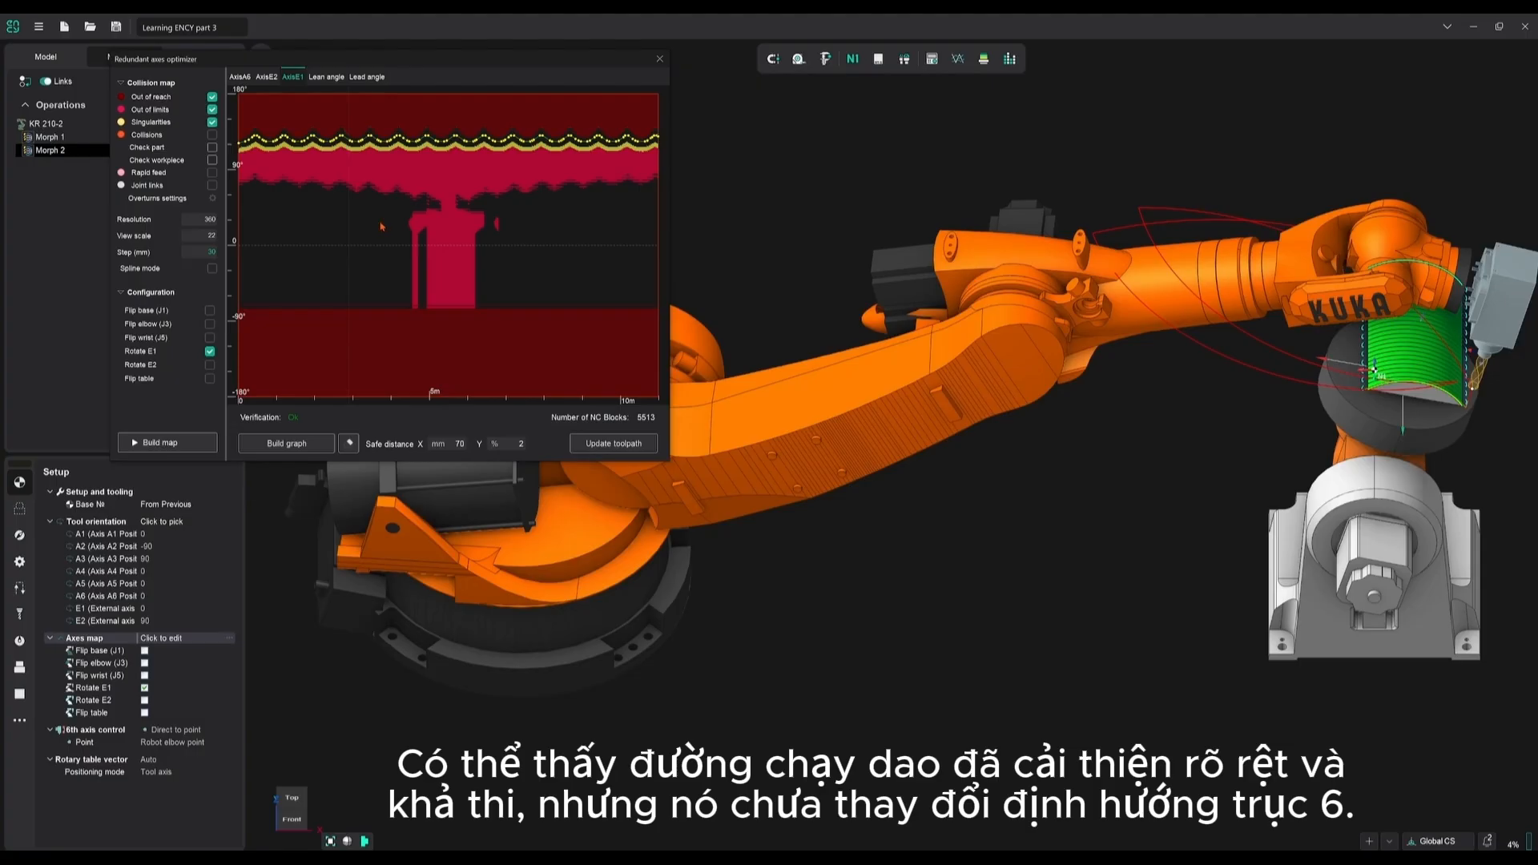
Build the axis A6 map and graph, reshape the graph into a shallow zigzag between the out-of-reach zones and update the toolpath
left_click(242, 78)
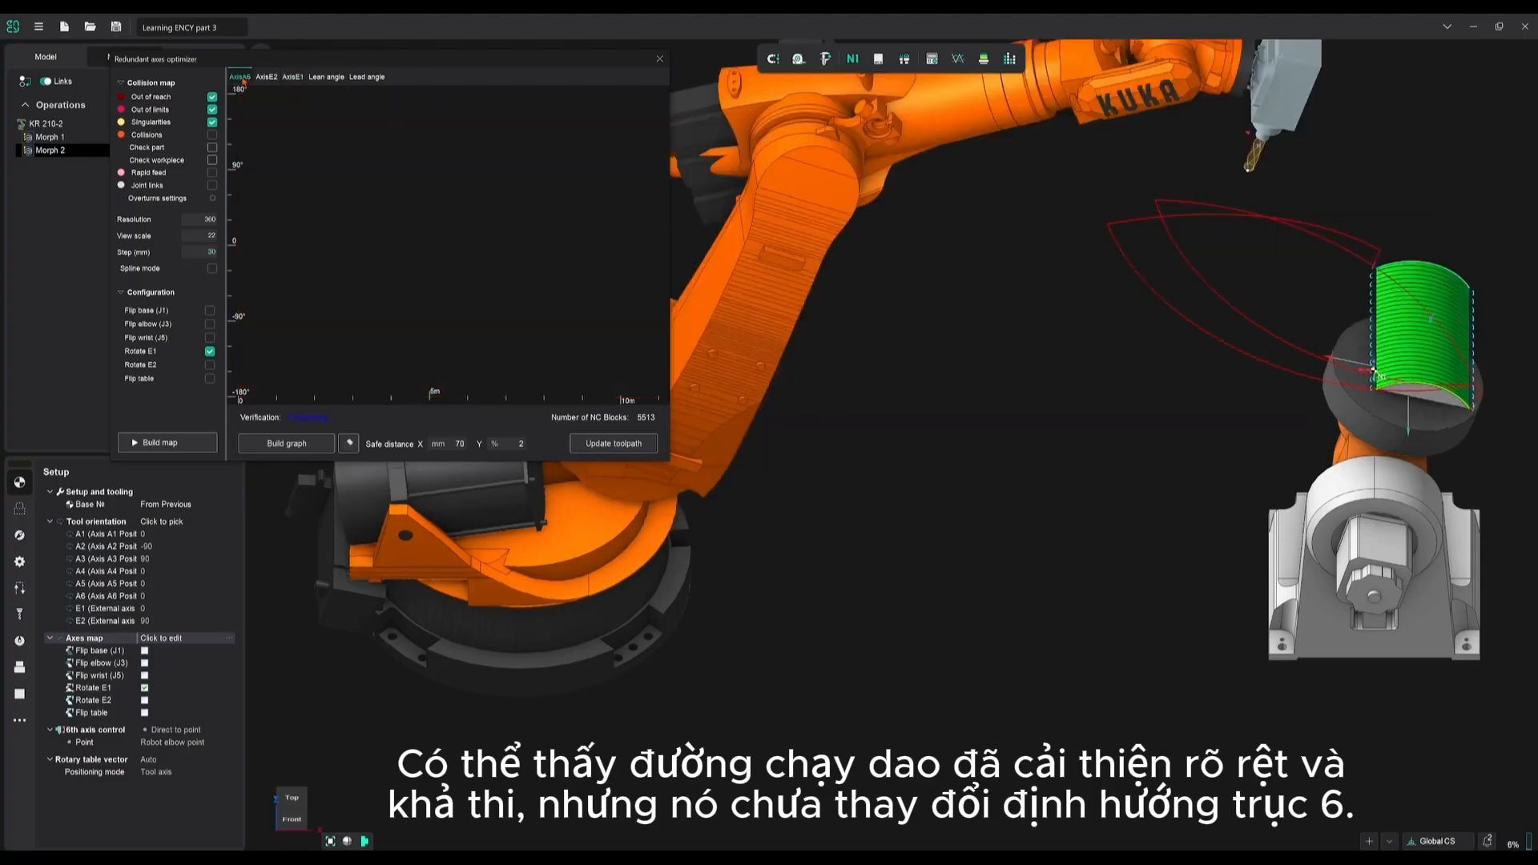
left_click(169, 443)
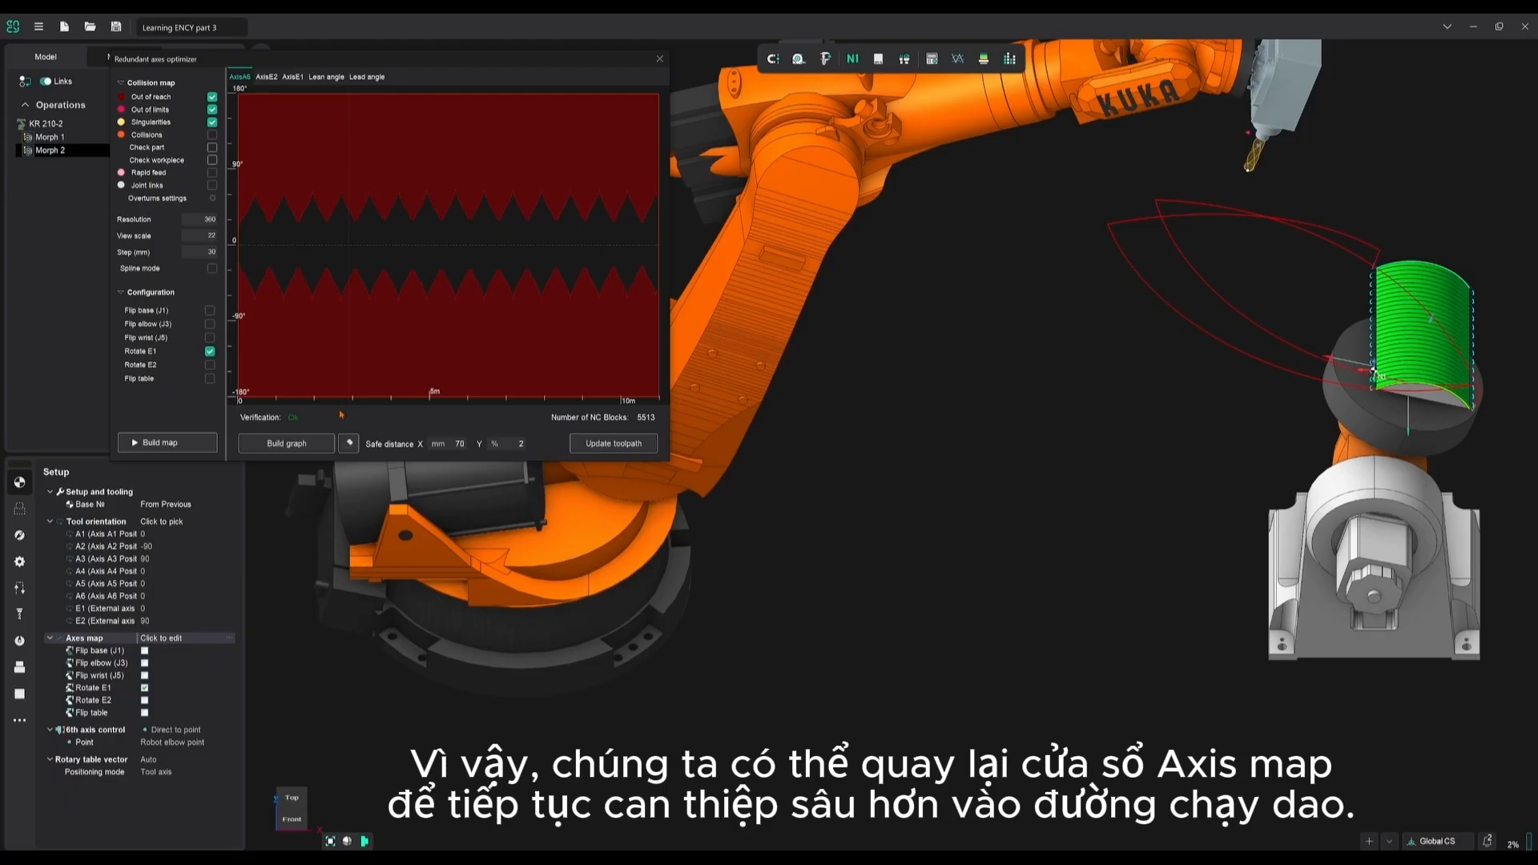
left_click(302, 446)
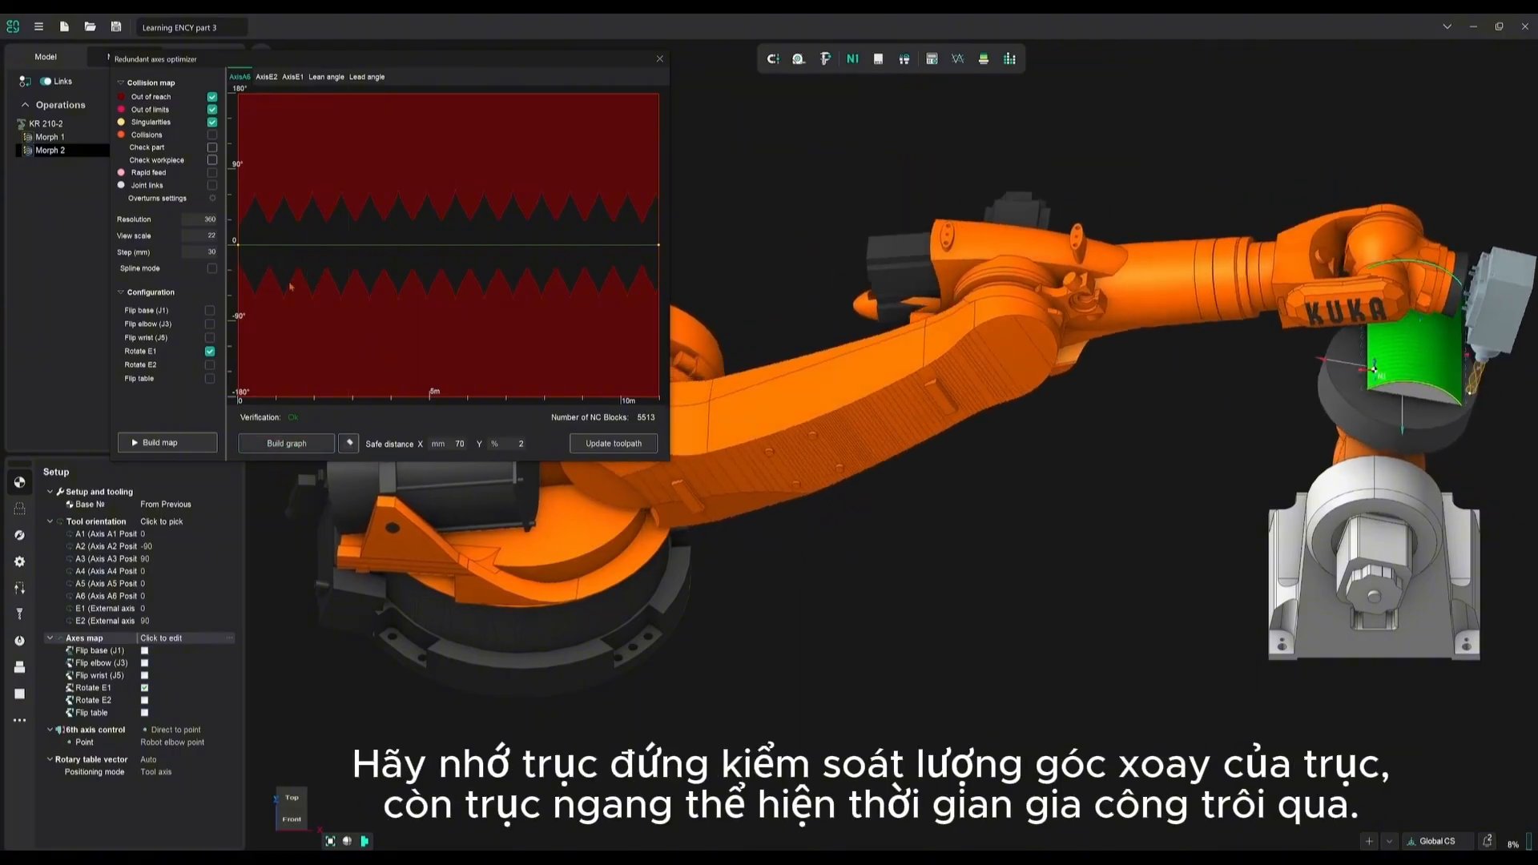
mouse_move(285, 245)
left_mouse_down()
mouse_move(282, 227)
mouse_move(341, 256)
mouse_move(402, 227)
mouse_move(456, 241)
mouse_move(456, 260)
mouse_move(514, 228)
mouse_move(571, 260)
mouse_move(626, 227)
left_mouse_up()
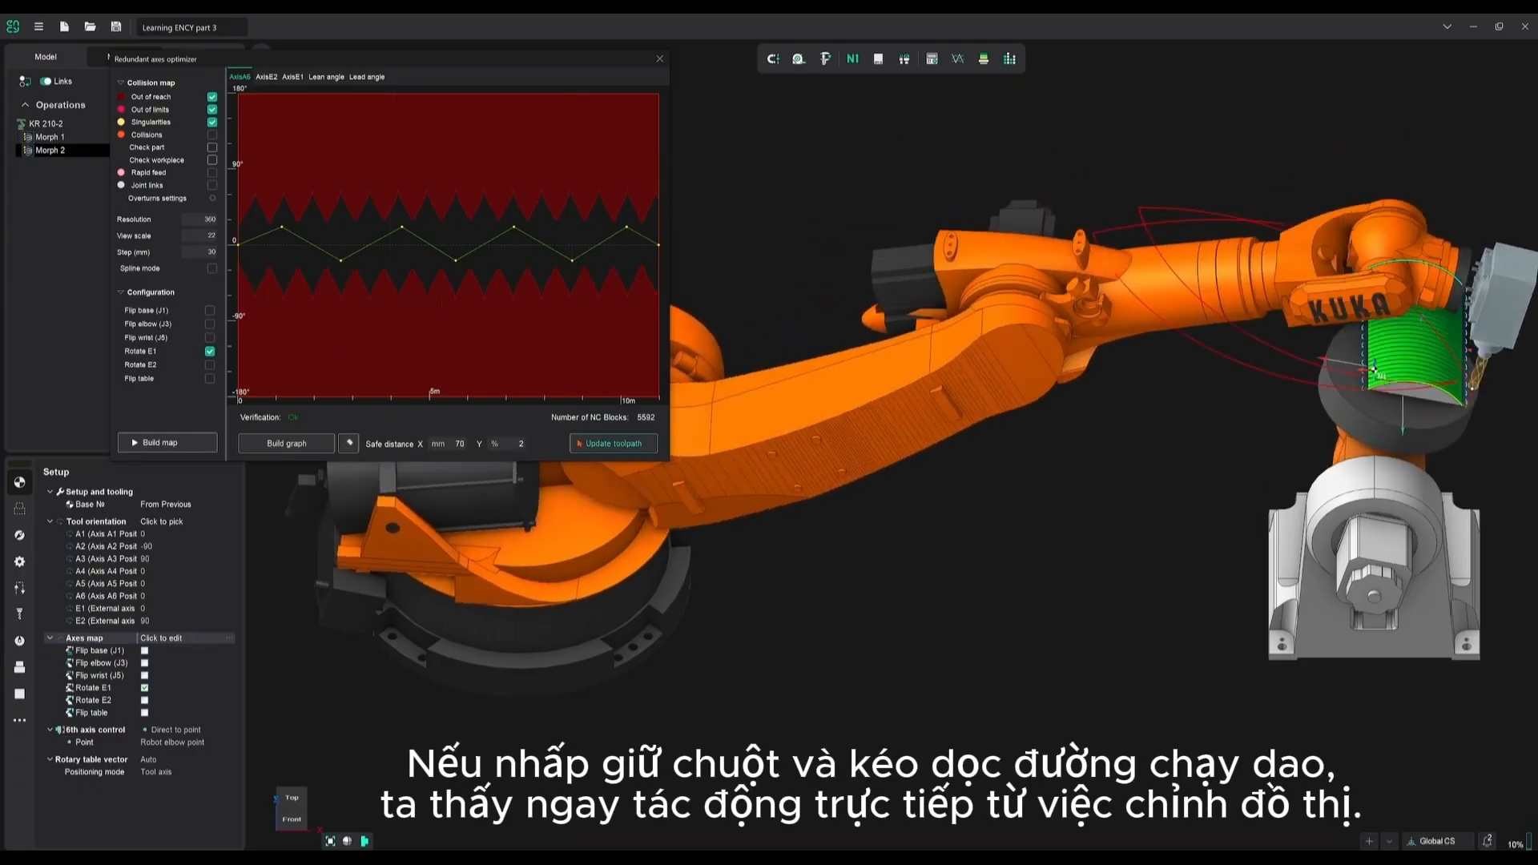
Examine the motion graphs of all robot axes for jerky movement, and close the redundant axes optimizer
left_click(957, 58)
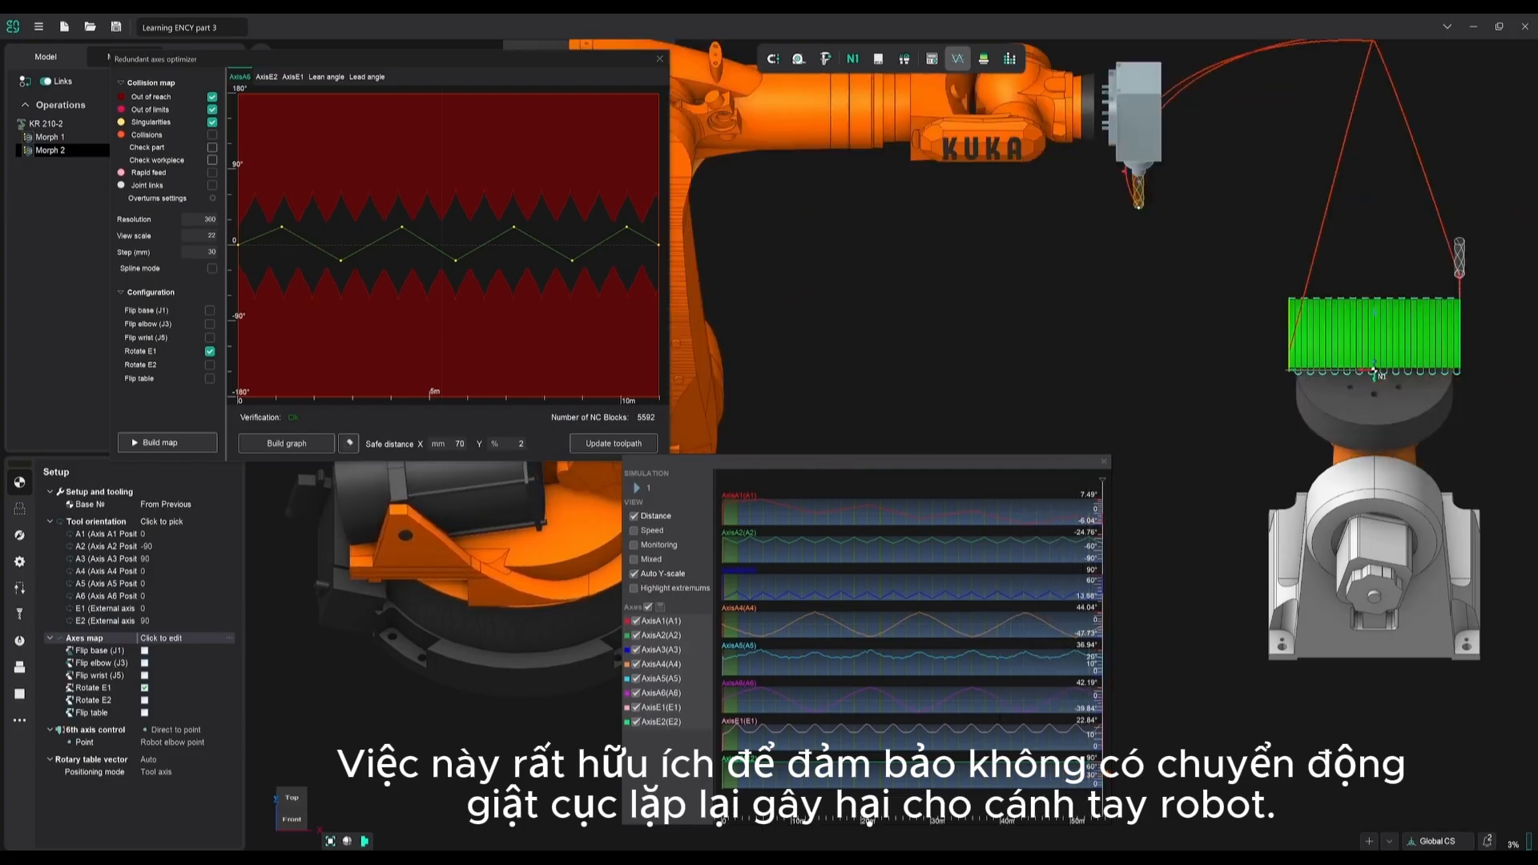
left_click(1106, 461)
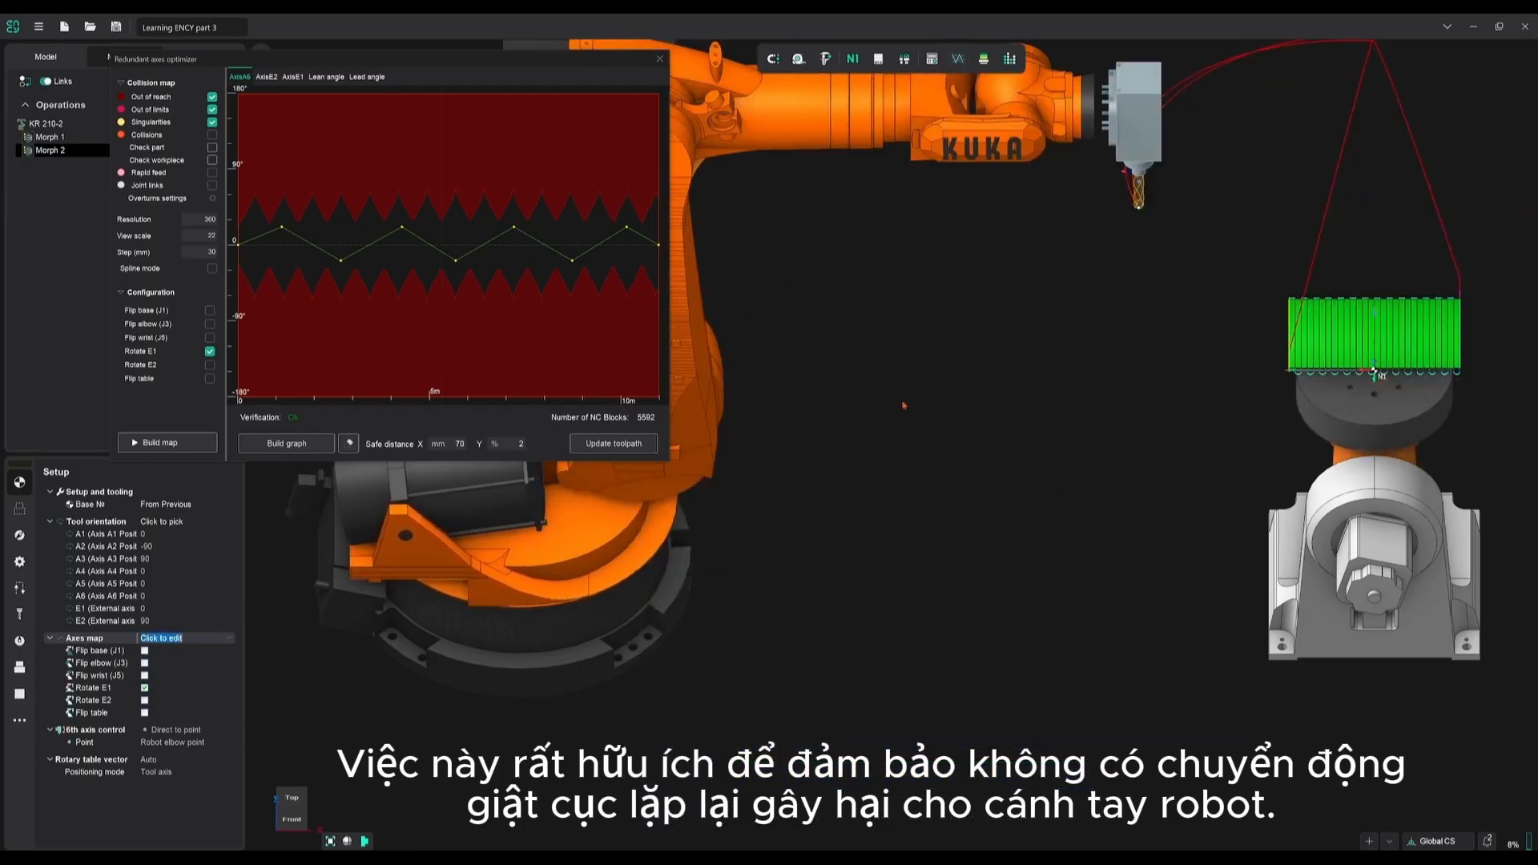
left_click(659, 58)
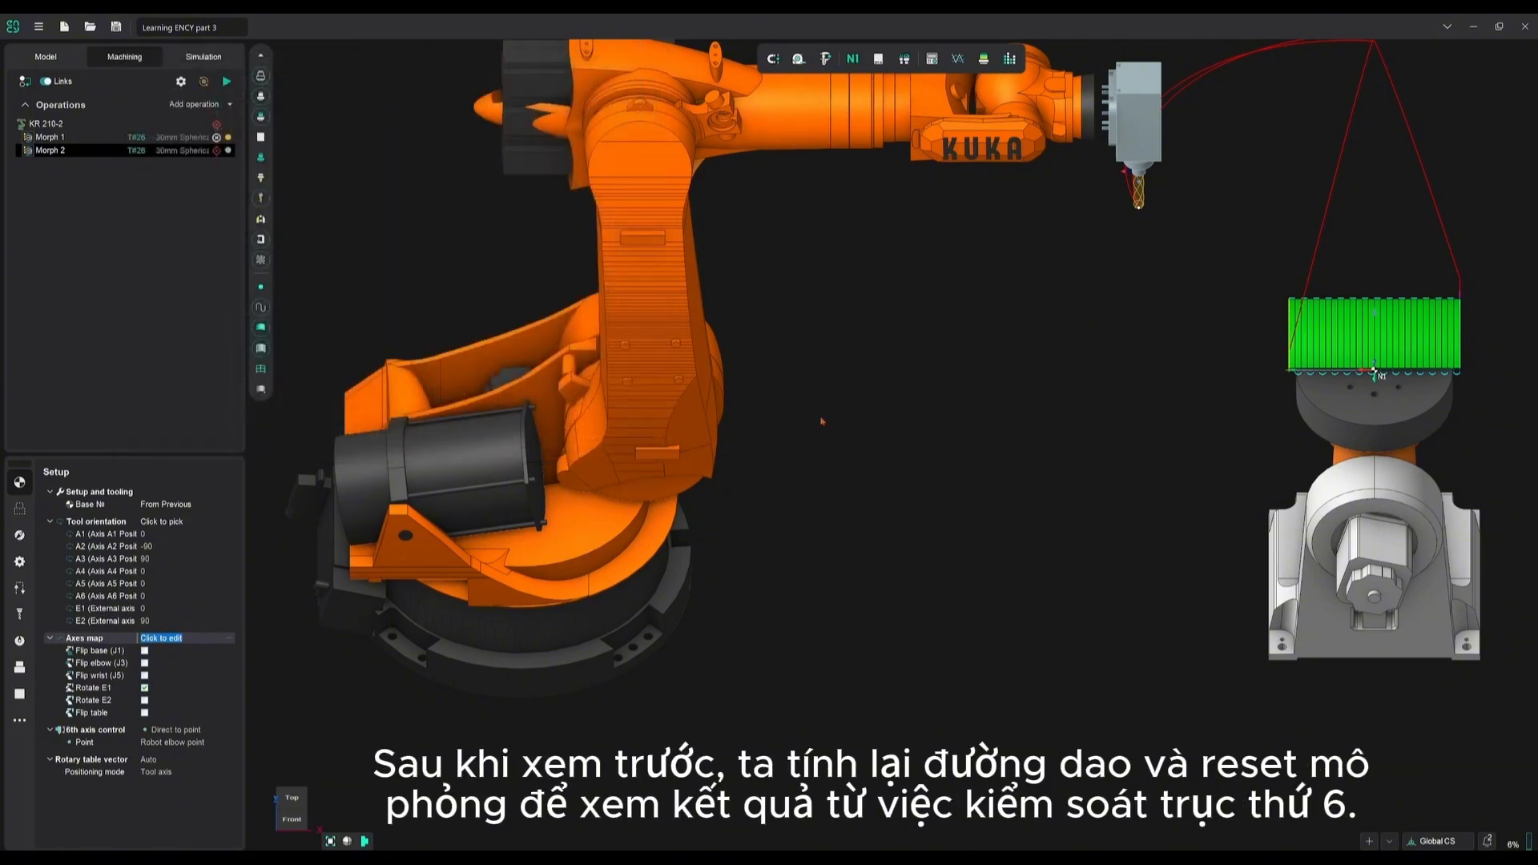
Run the machining simulation of Morph 2 and raise its playback speed
left_click(204, 56)
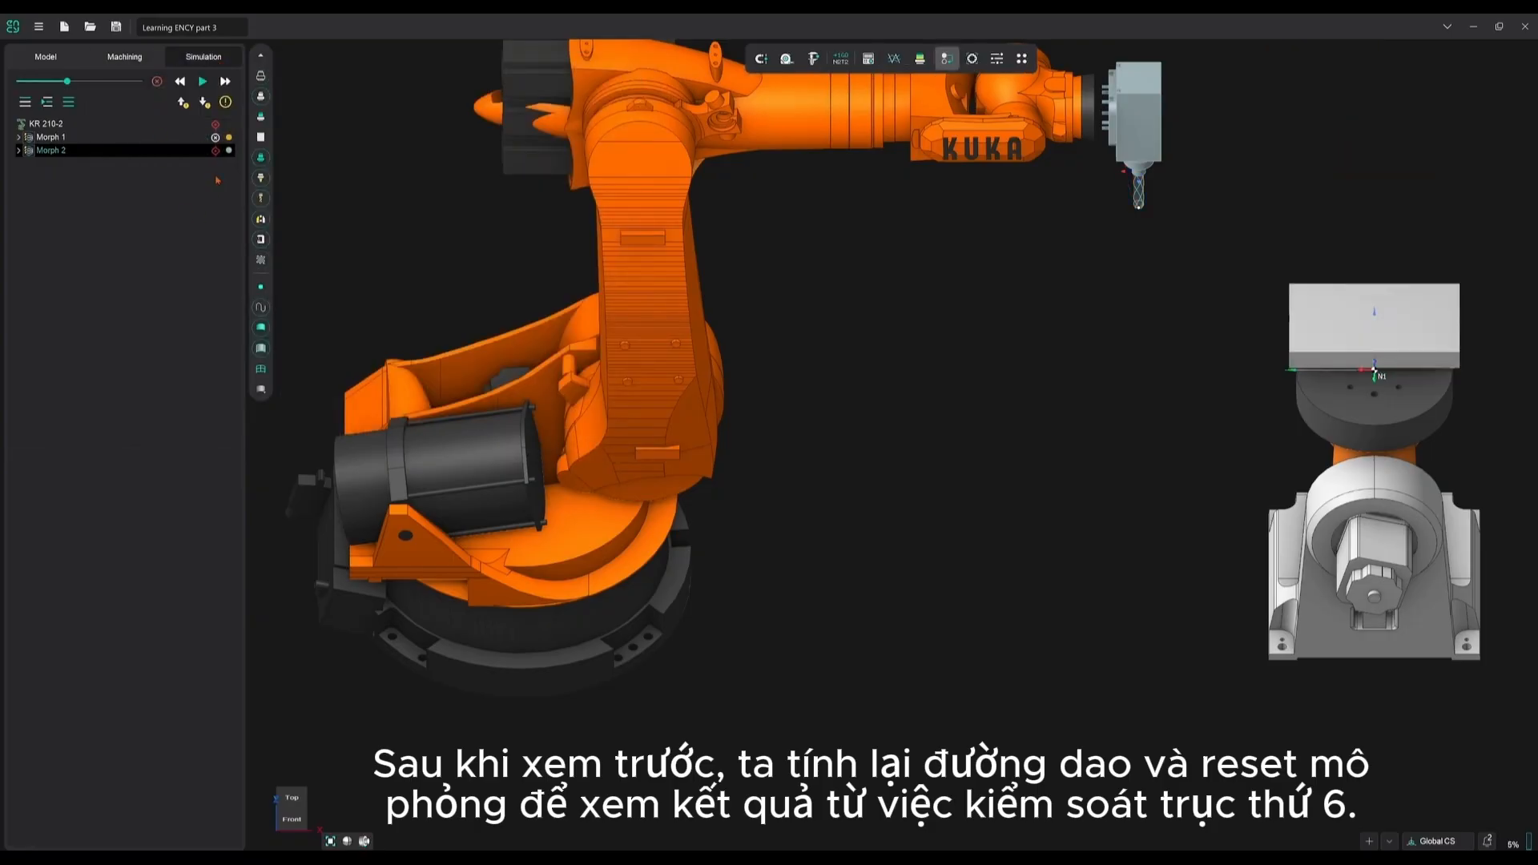
left_click(203, 81)
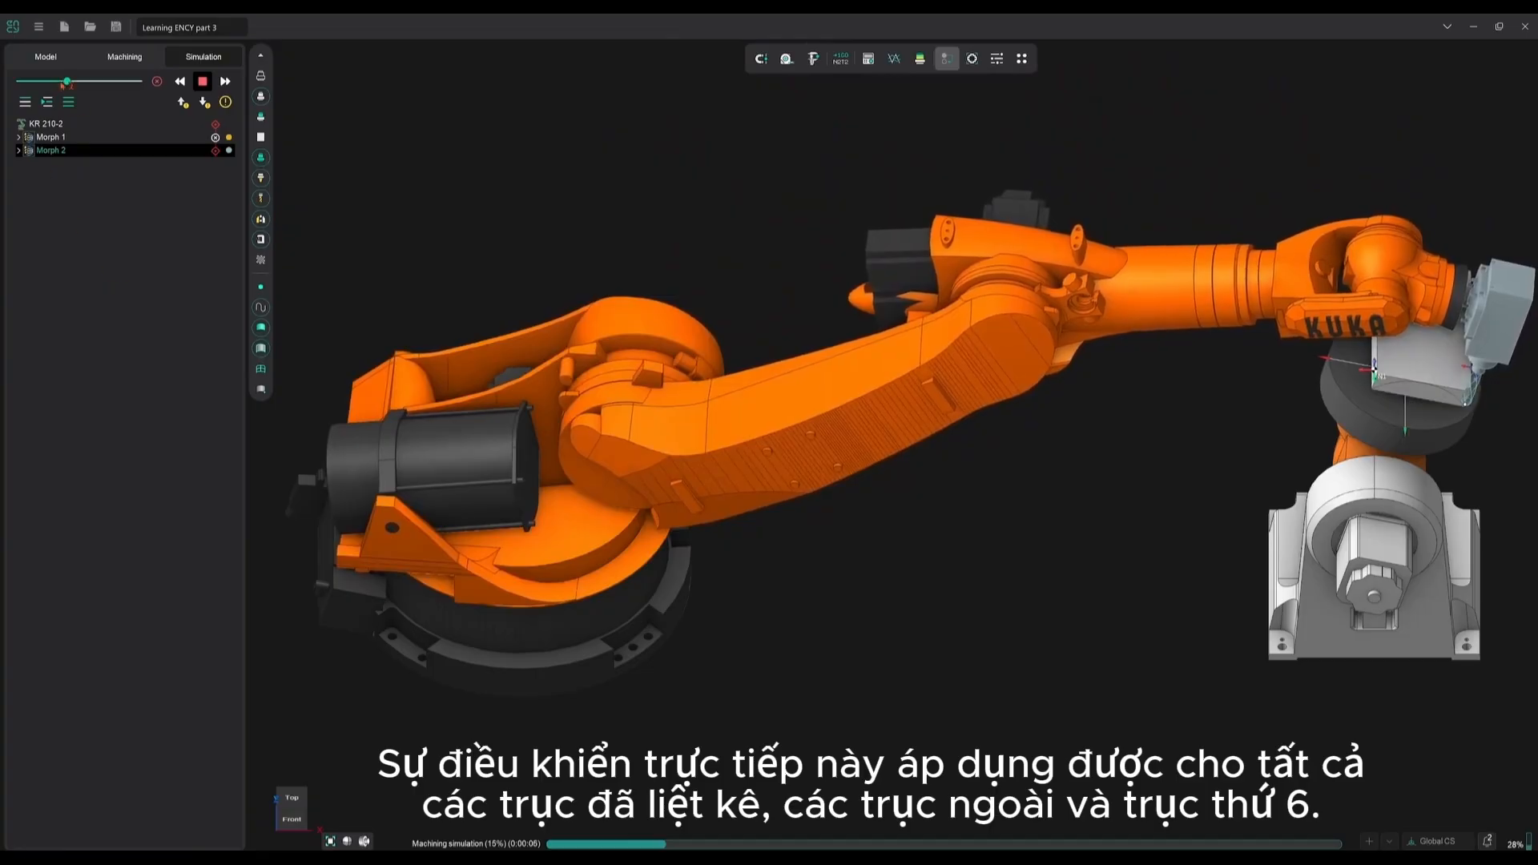
left_click_drag(64, 83, 109, 83)
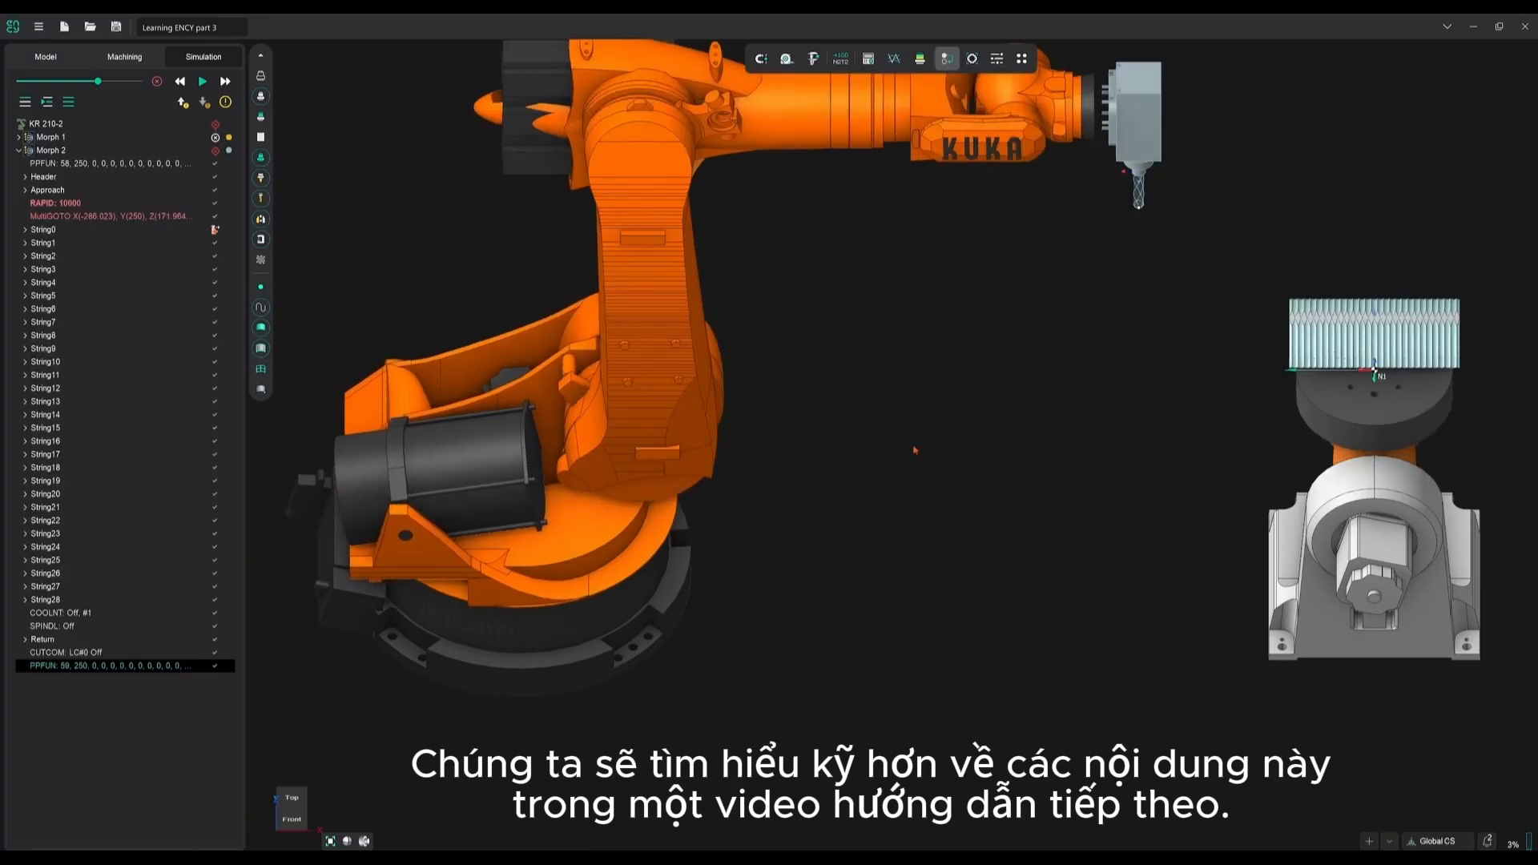
Return from the simulation to machining, open NC program generation and search the postprocessors for "kuka"
left_click(147, 61)
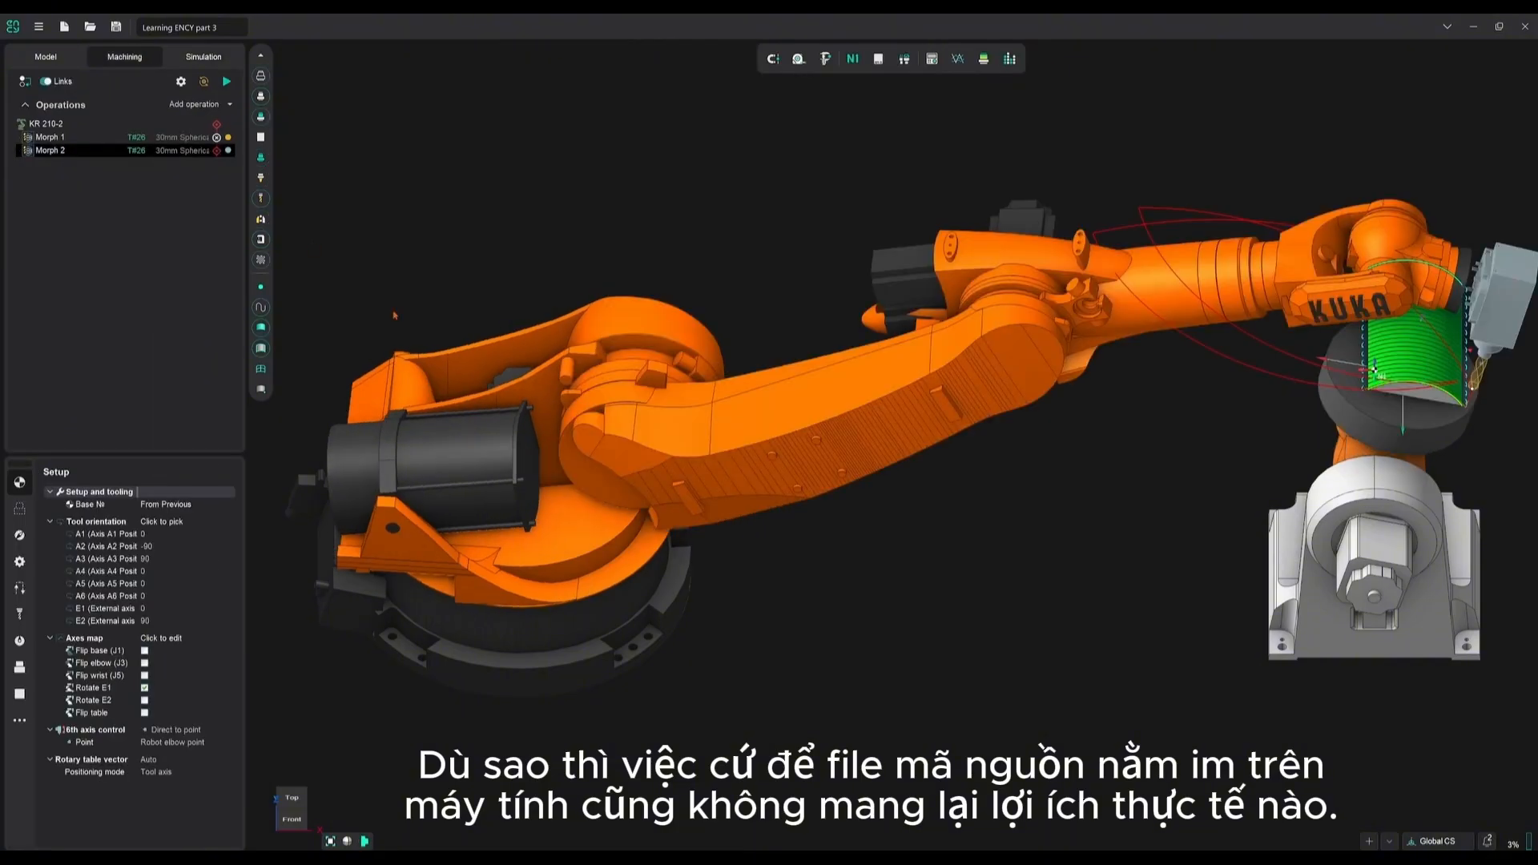
left_click(853, 61)
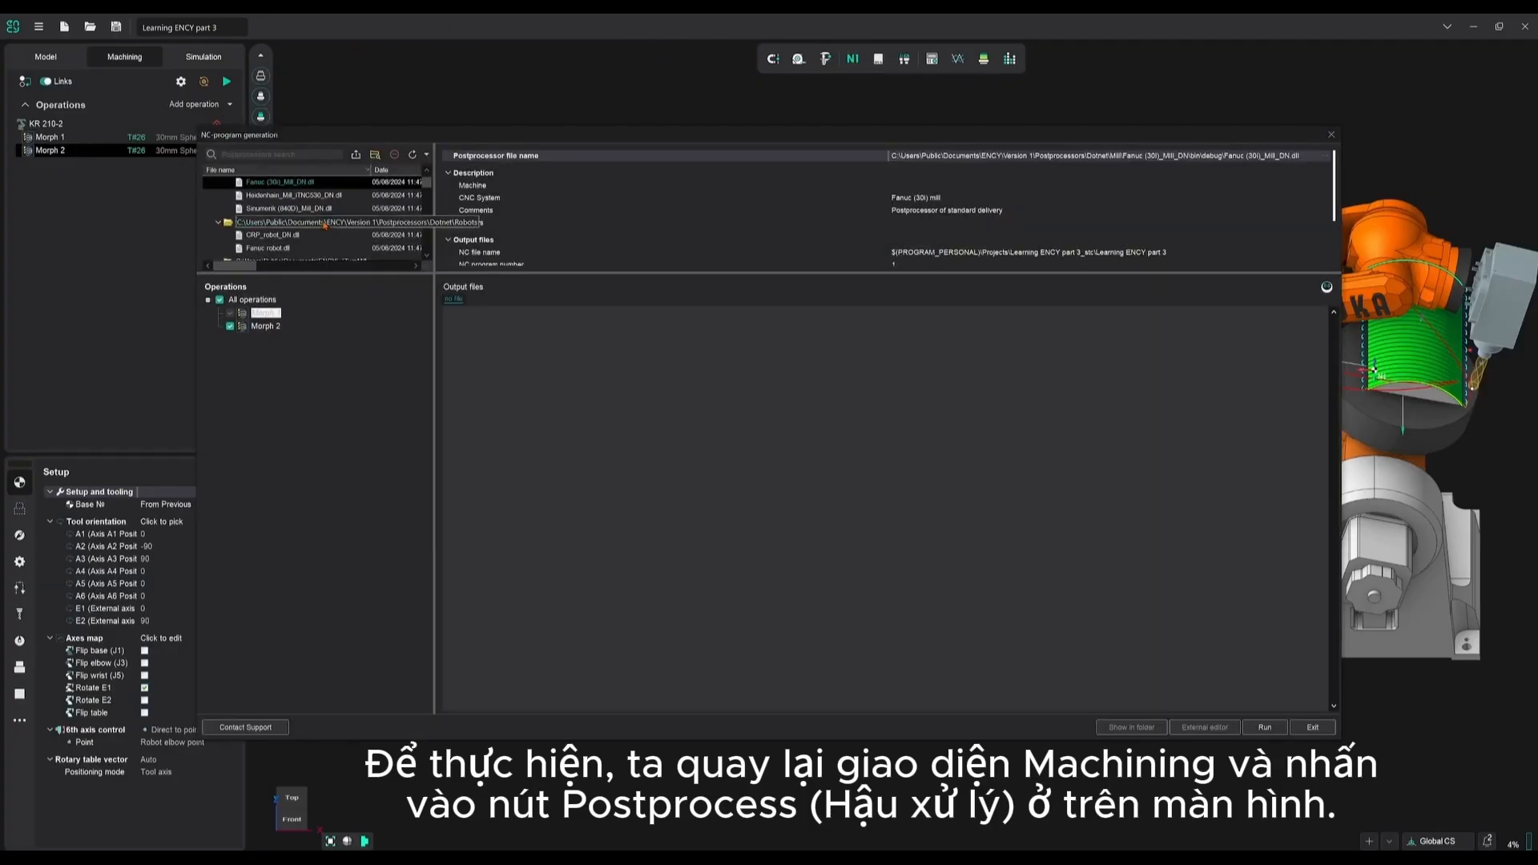
scroll(325, 225, "down", 1)
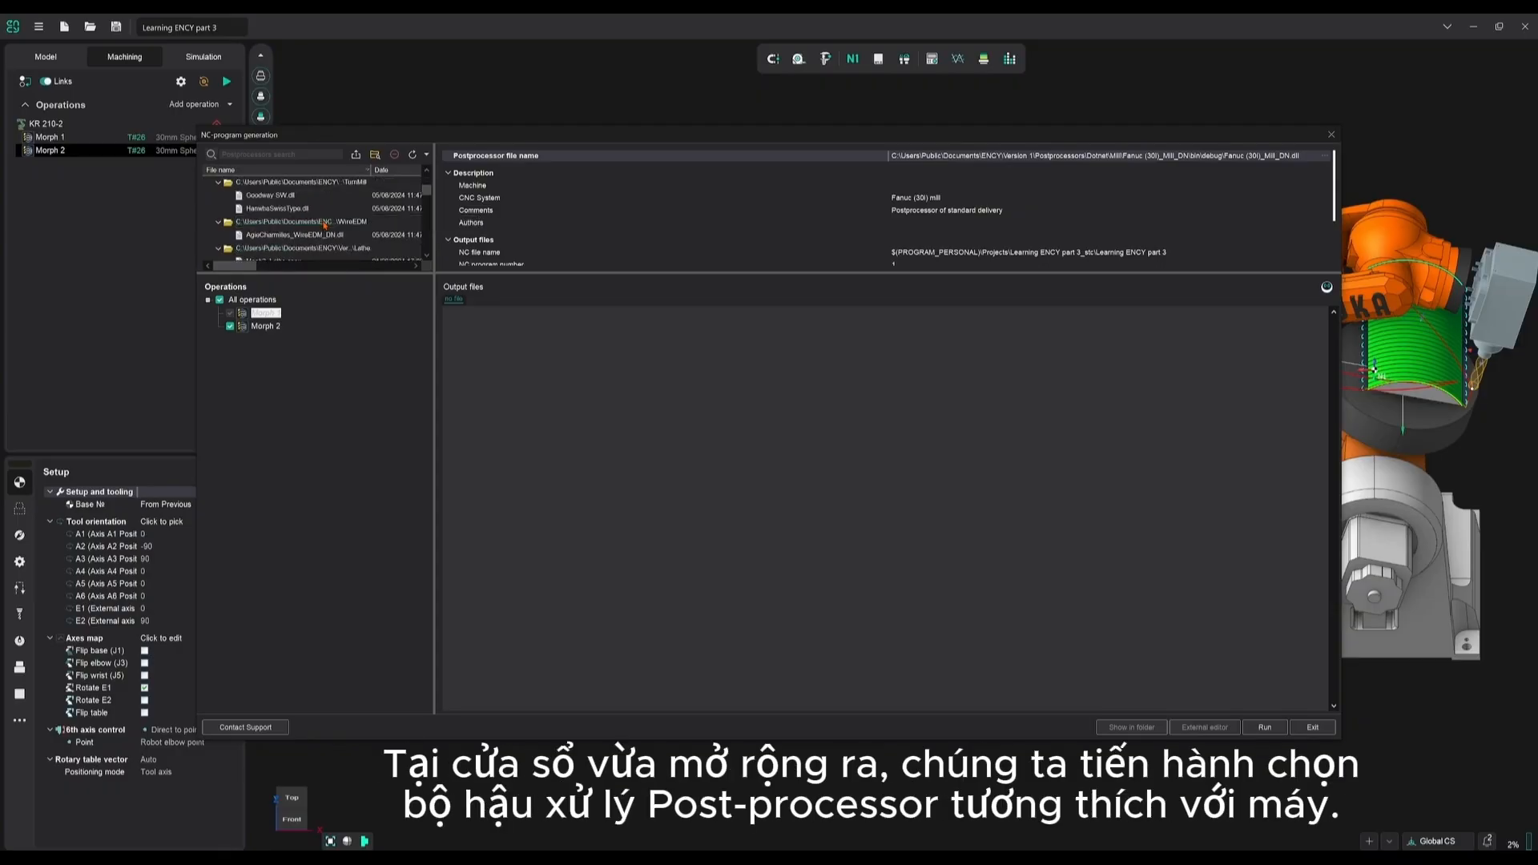
scroll(325, 225, "up", 2)
left_click(287, 153)
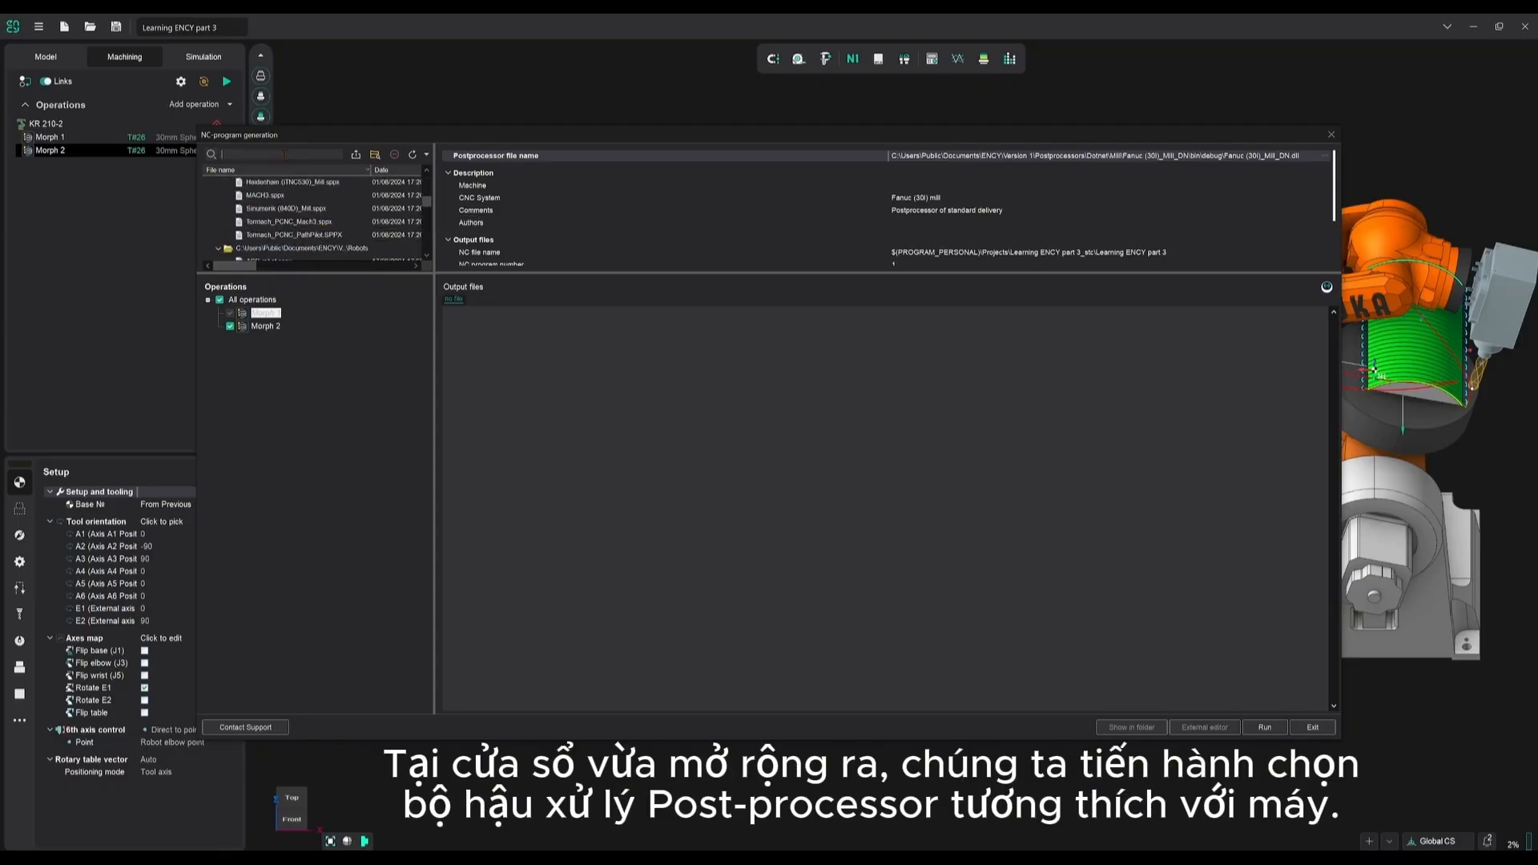
type("kuka")
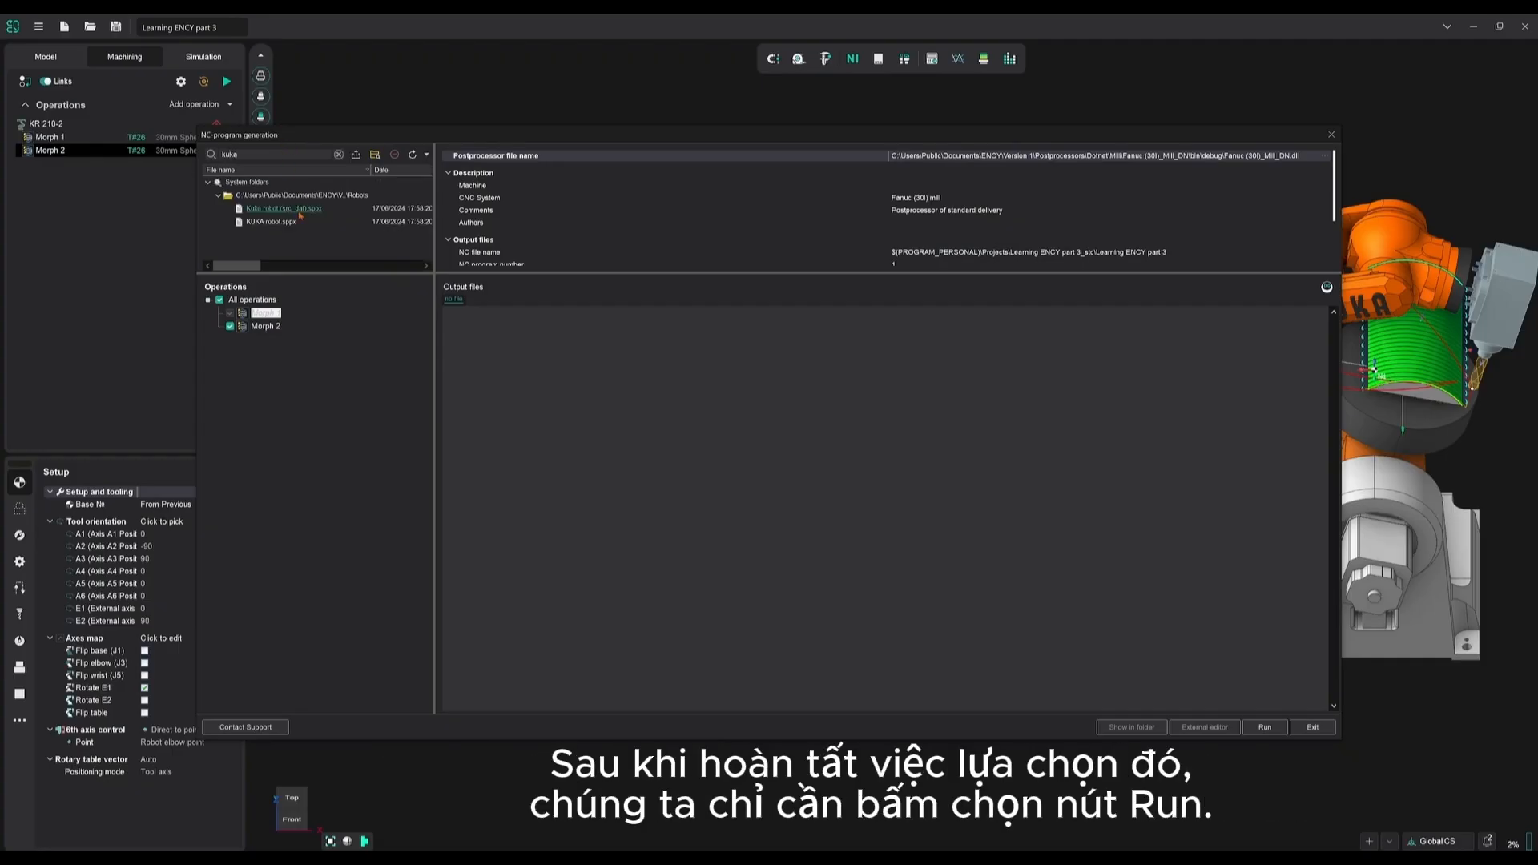
Select the KUKA robot.sppx postprocessor, check its output settings and generate the NC program
left_click(289, 221)
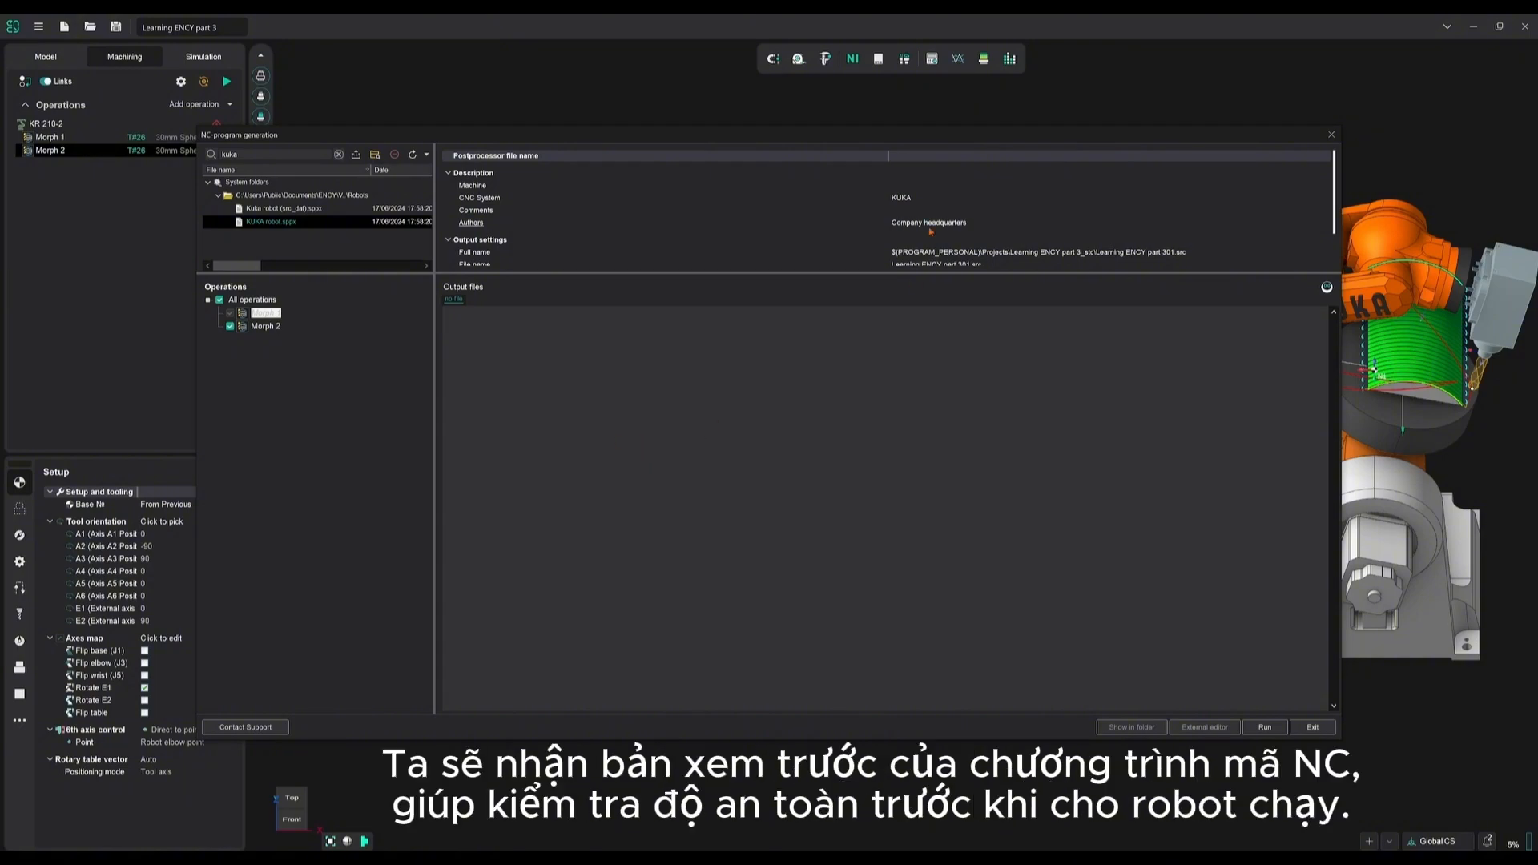
scroll(930, 231, "down", 2)
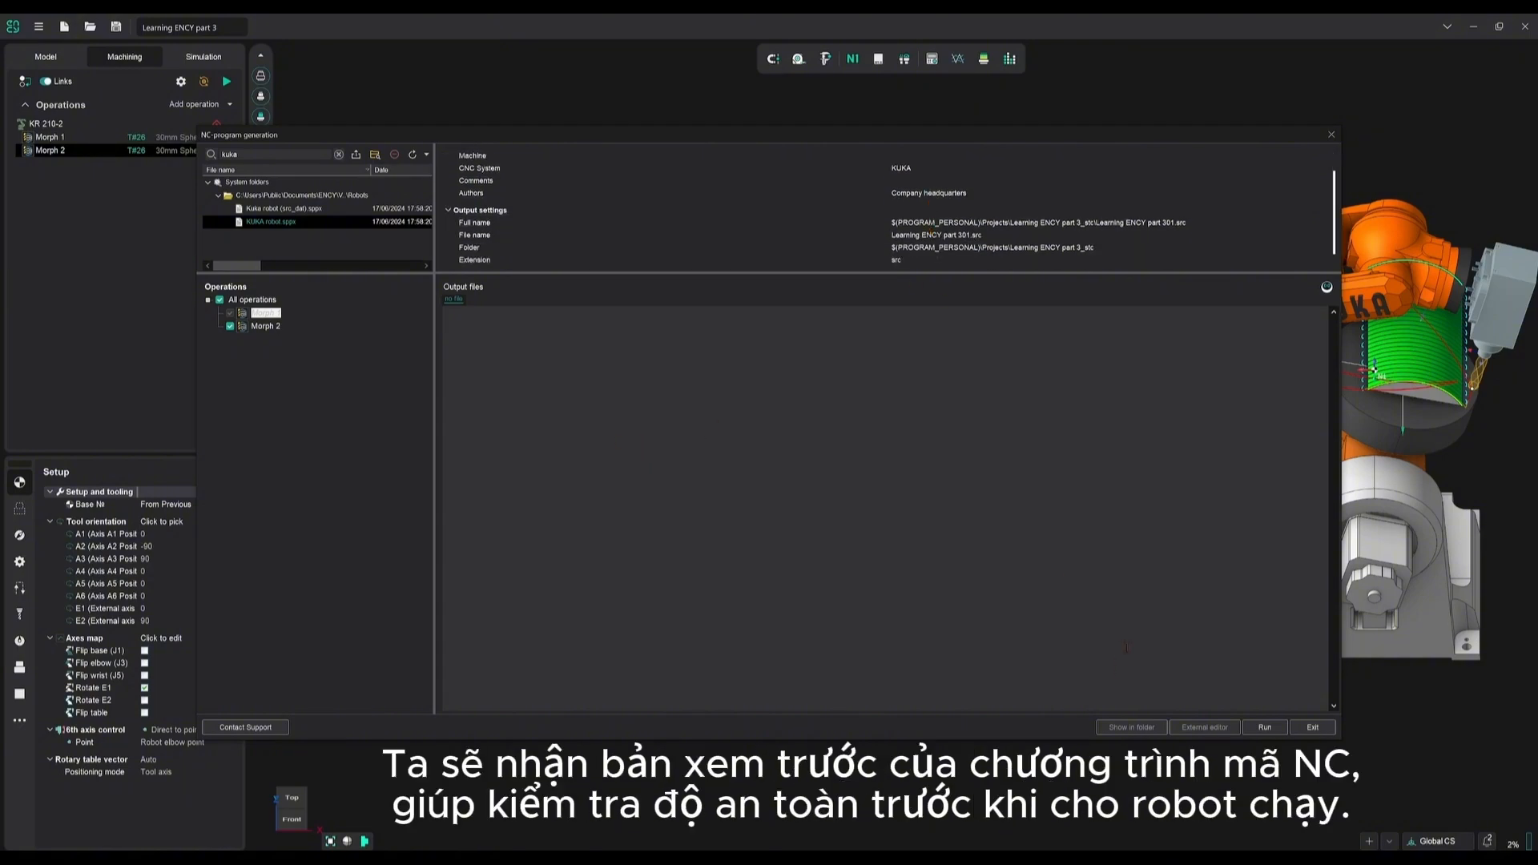
left_click(1273, 731)
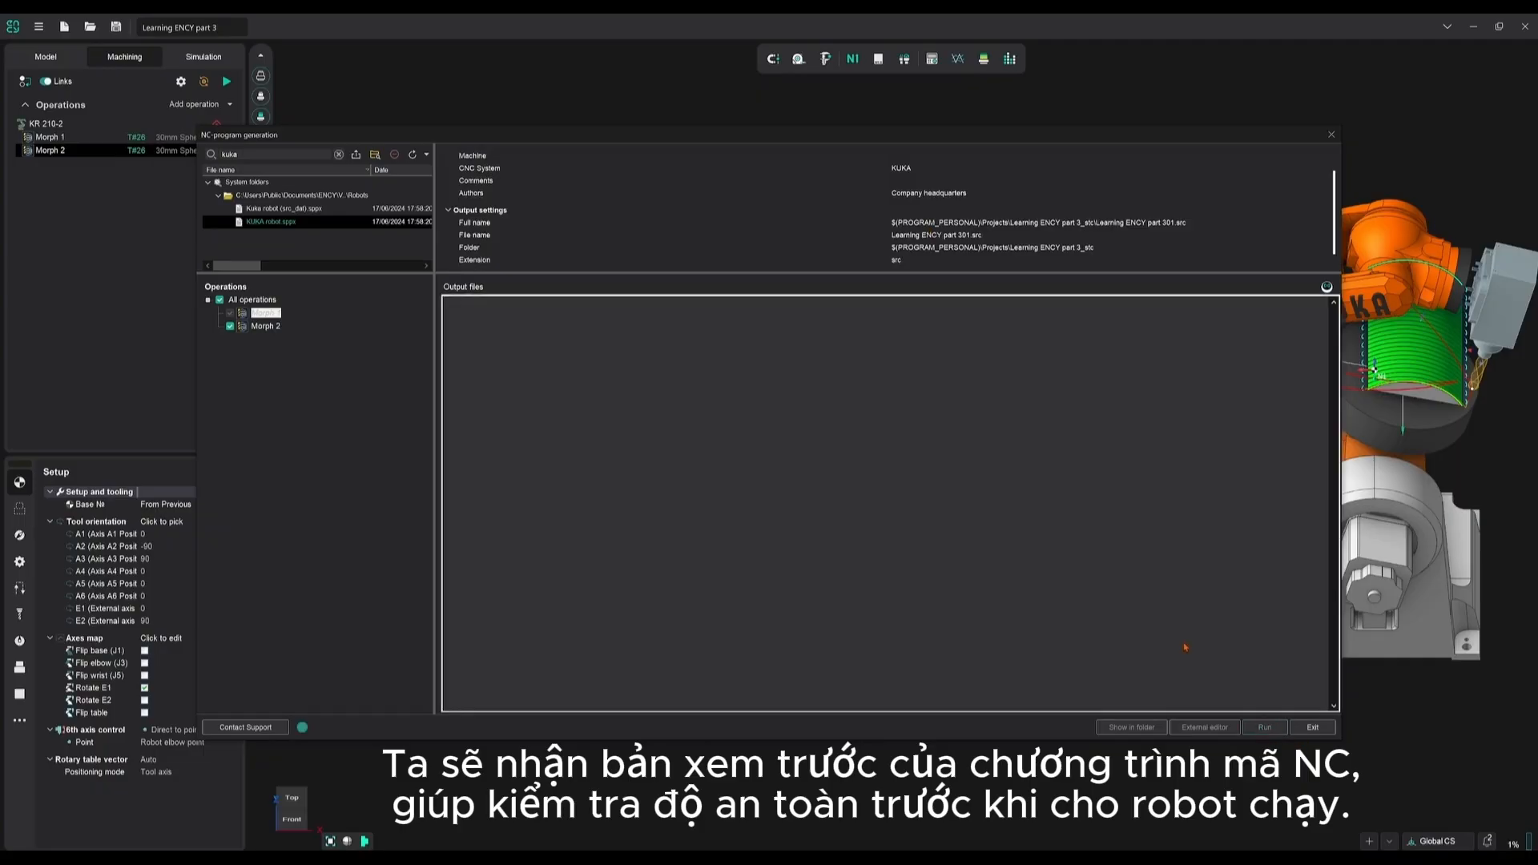